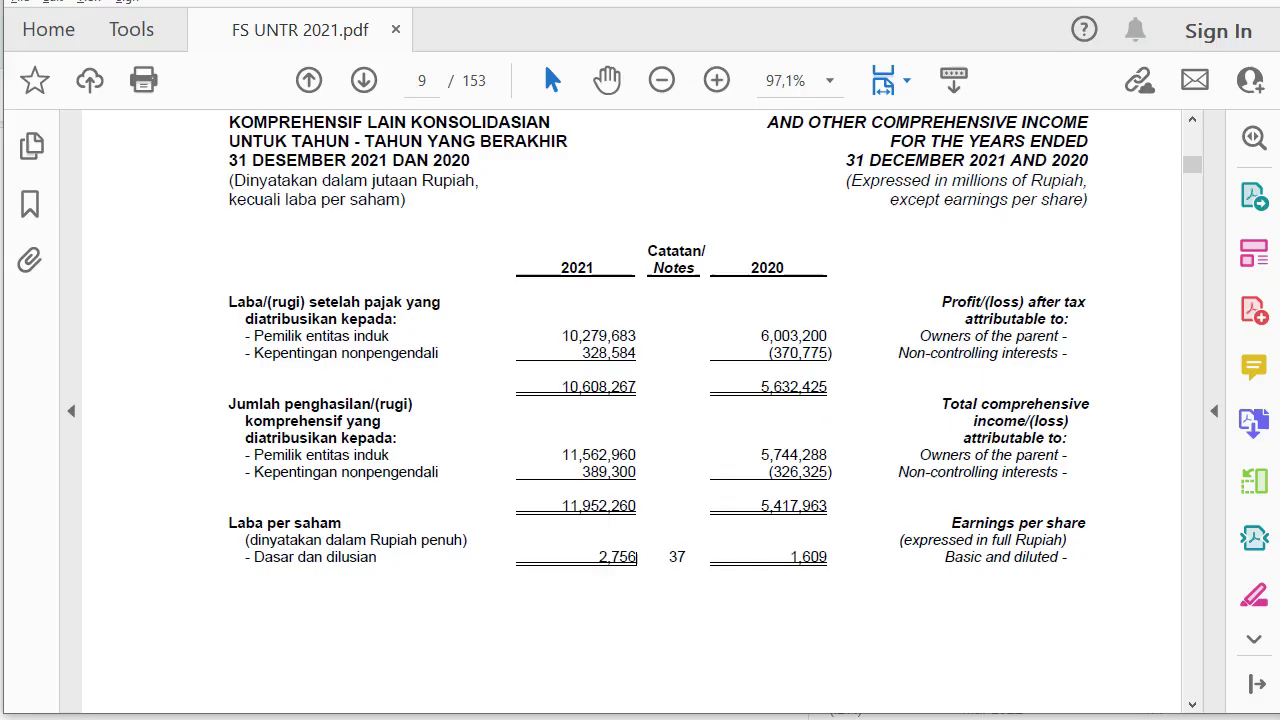
Review the consolidated profit or loss statement and the earnings per share rows in FS UNTR 2021.pdf.
scroll(466, 380, "up", 5)
scroll(466, 380, "up", 15)
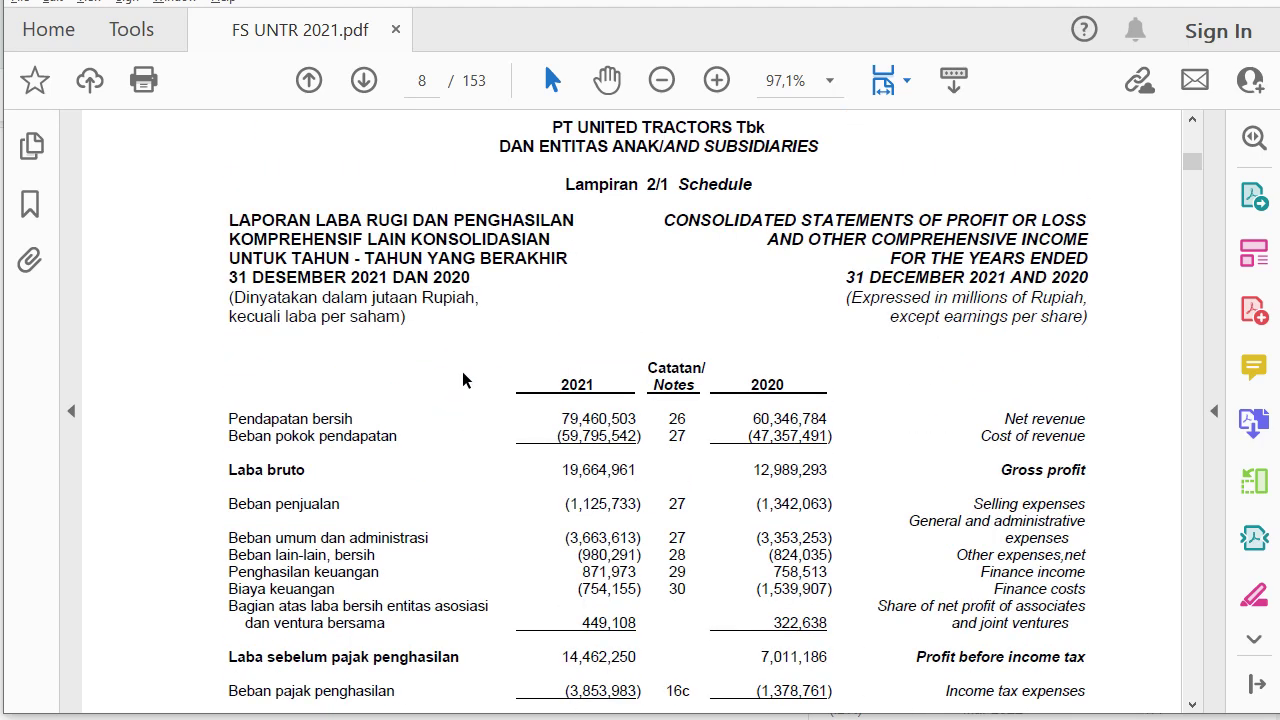
scroll(463, 380, "down", 10)
scroll(486, 370, "down", 15)
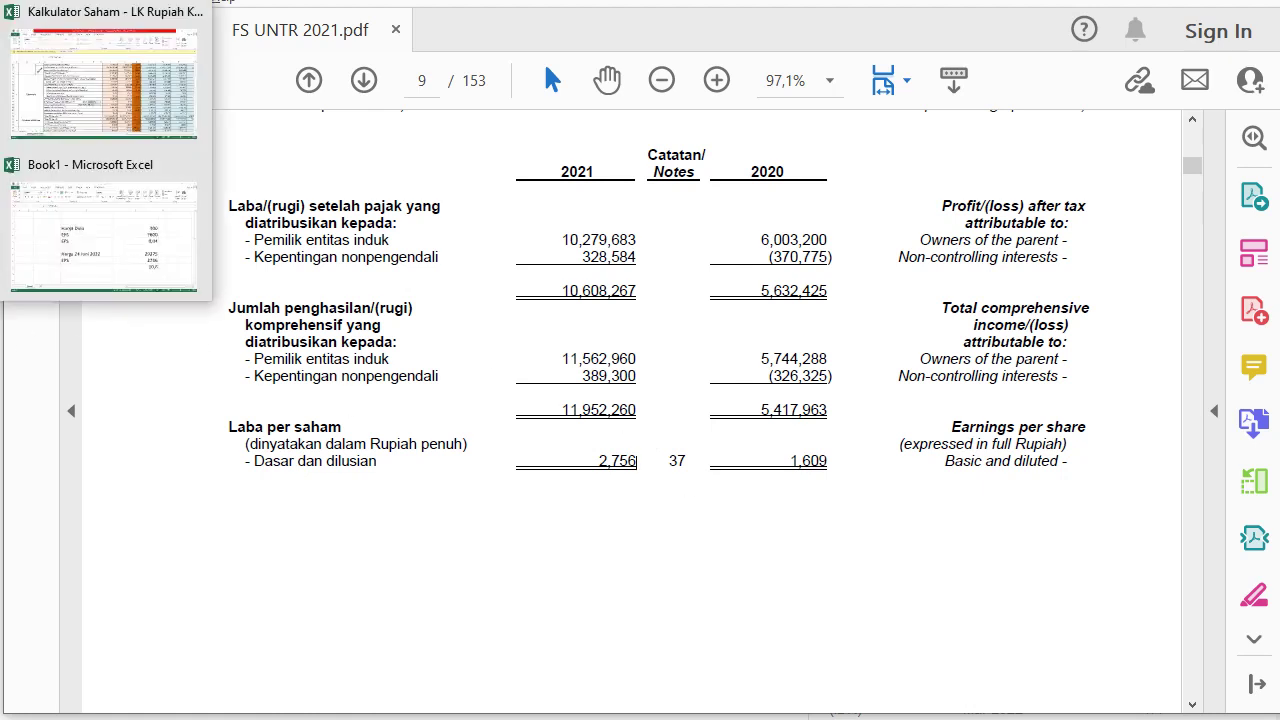
Switch to the Book1 workbook in Excel and label cells F5 and F9 as PER.
left_click(100, 229)
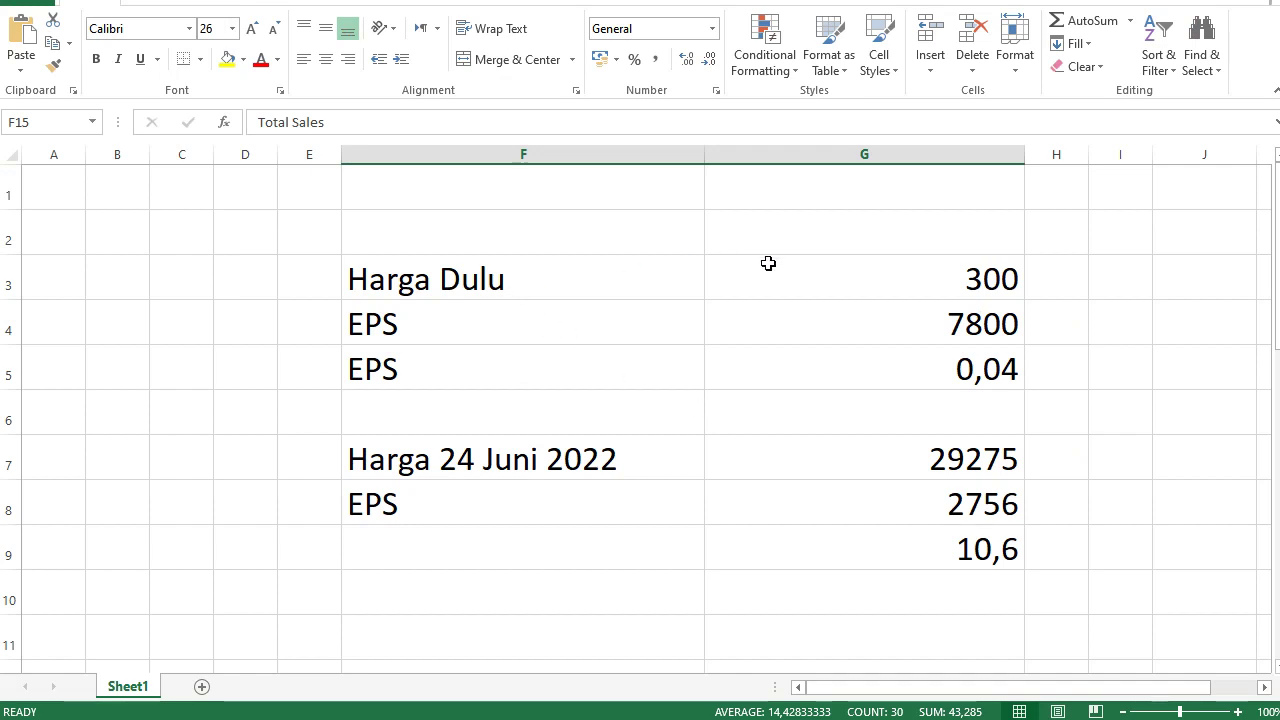
left_click(586, 296)
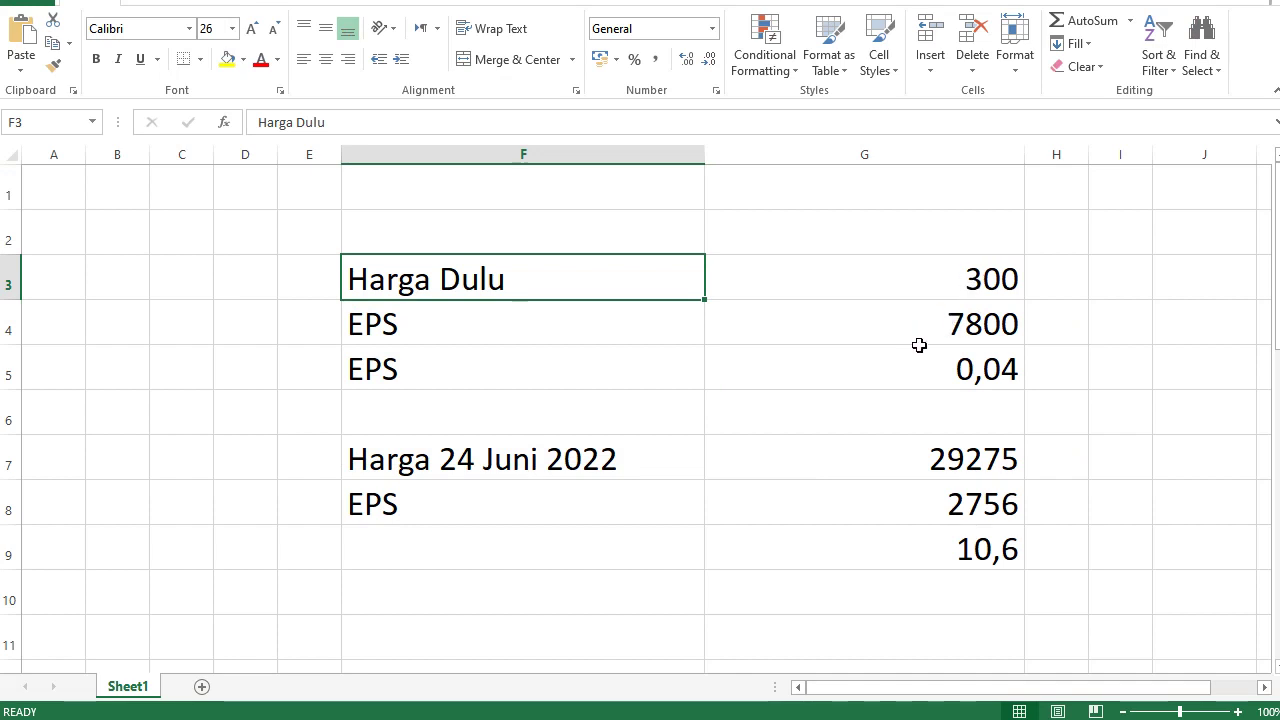
left_click(968, 289)
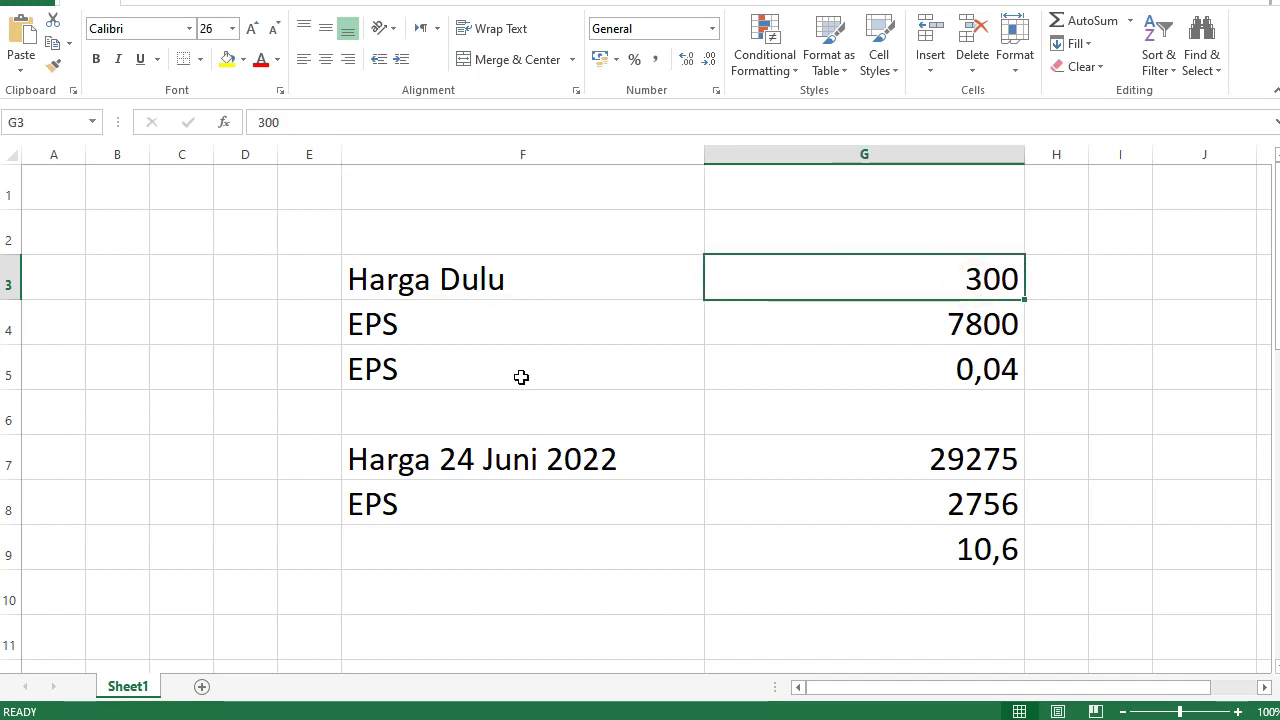
left_click(401, 319)
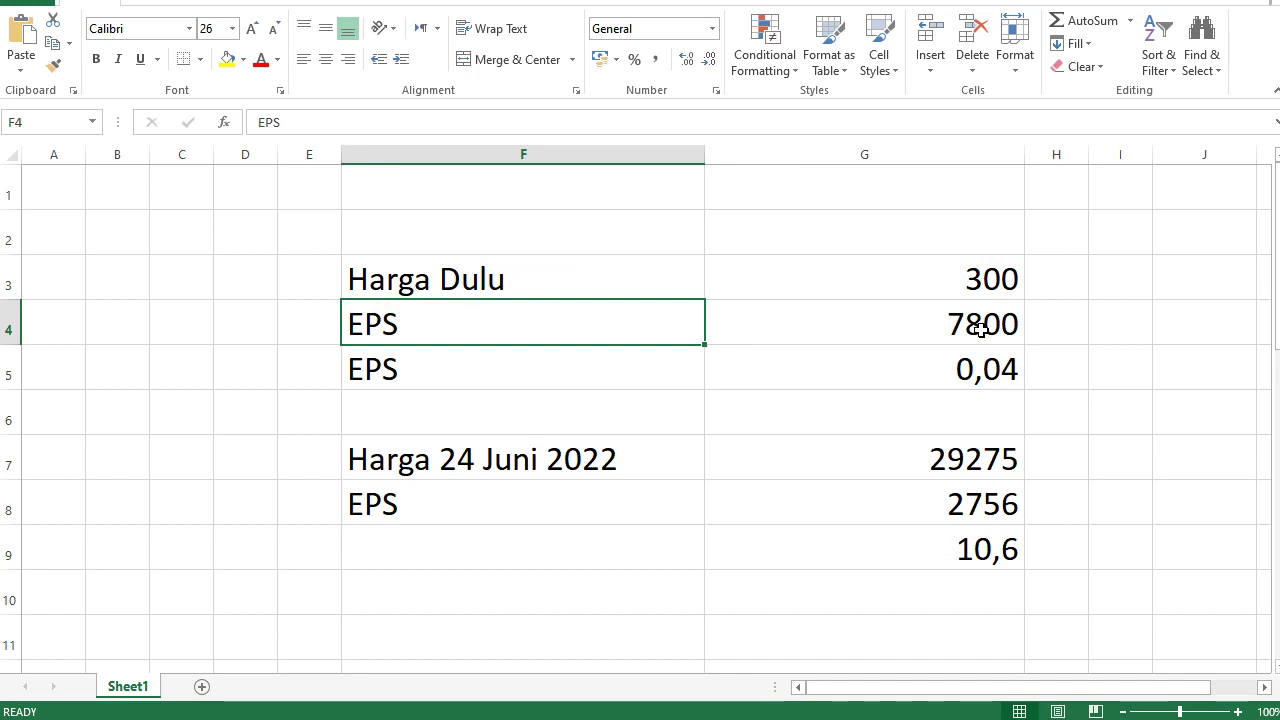
left_click(370, 368)
type("P")
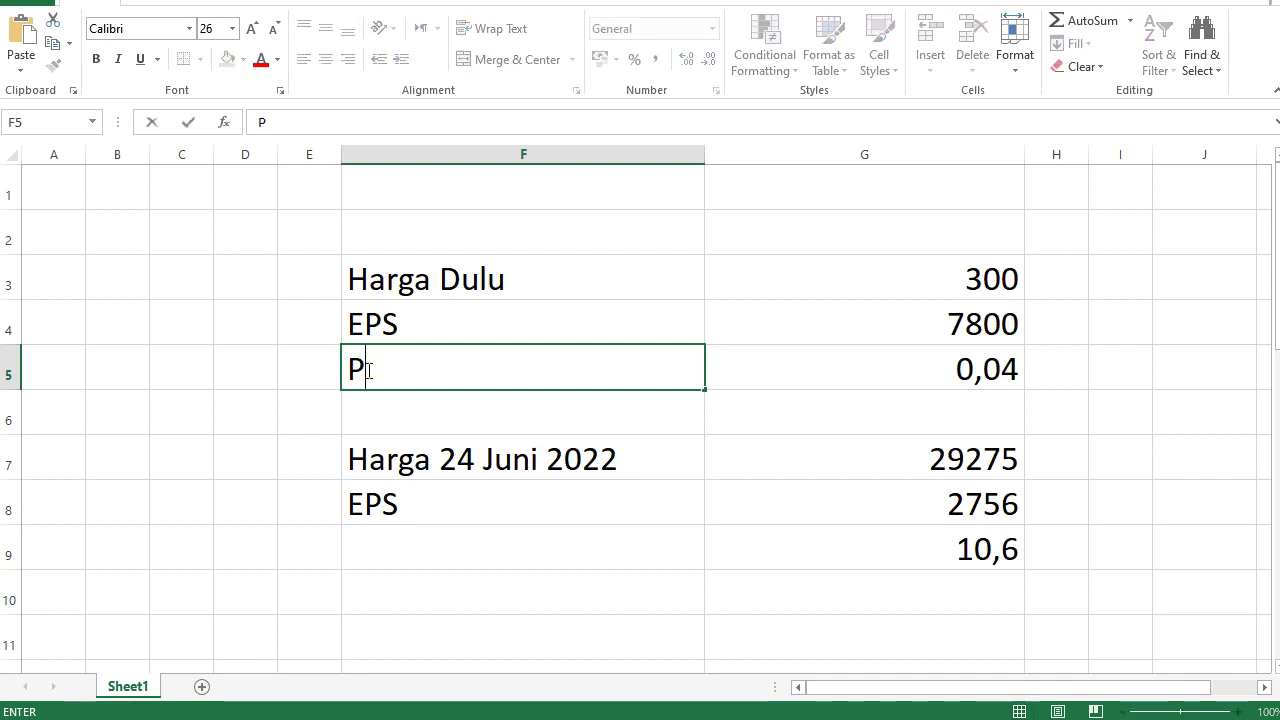
type("ER")
left_click(490, 545)
type("PER")
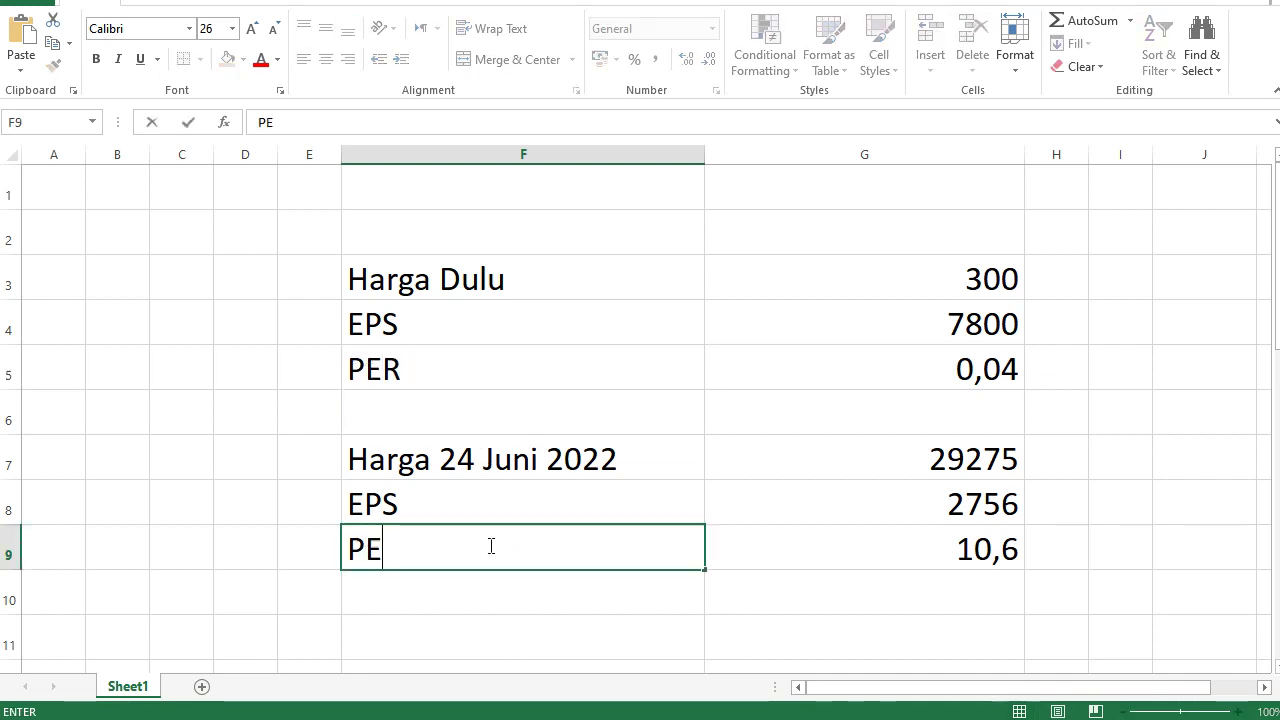
Examine the old-price PER formula and the price, EPS and PER cells for 24 Juni 2022.
left_click(944, 371)
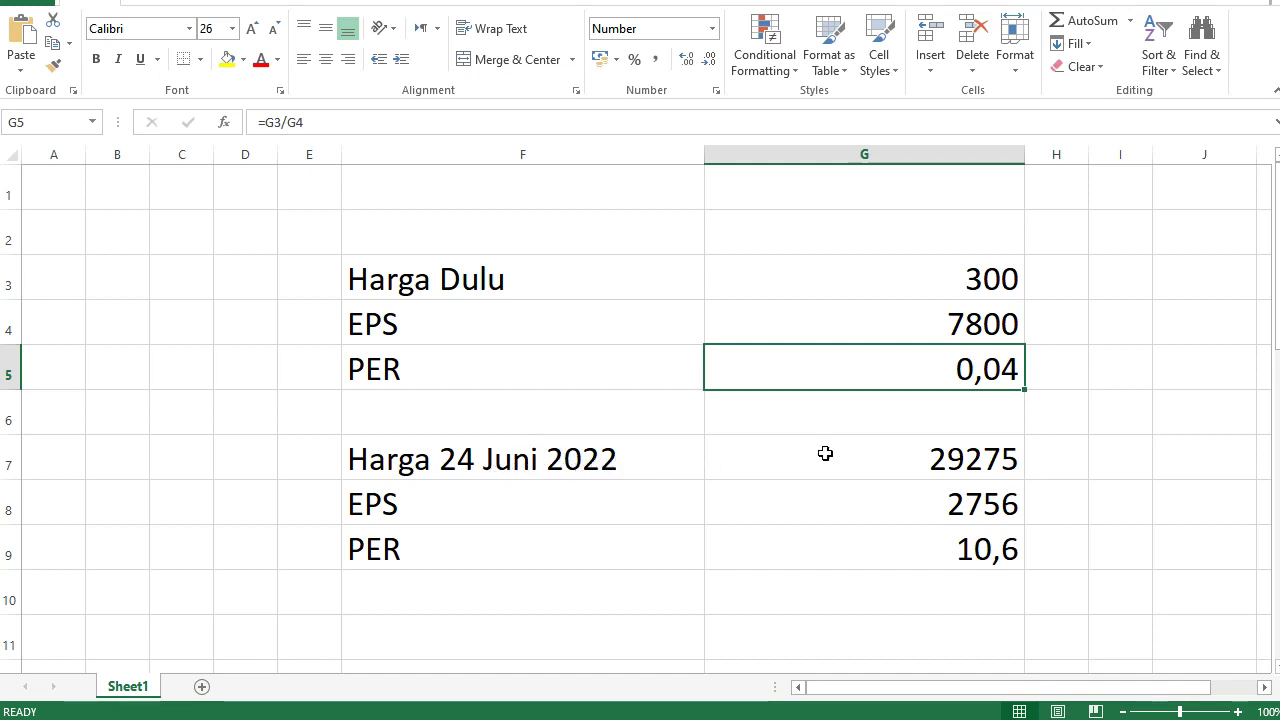
left_click(909, 449)
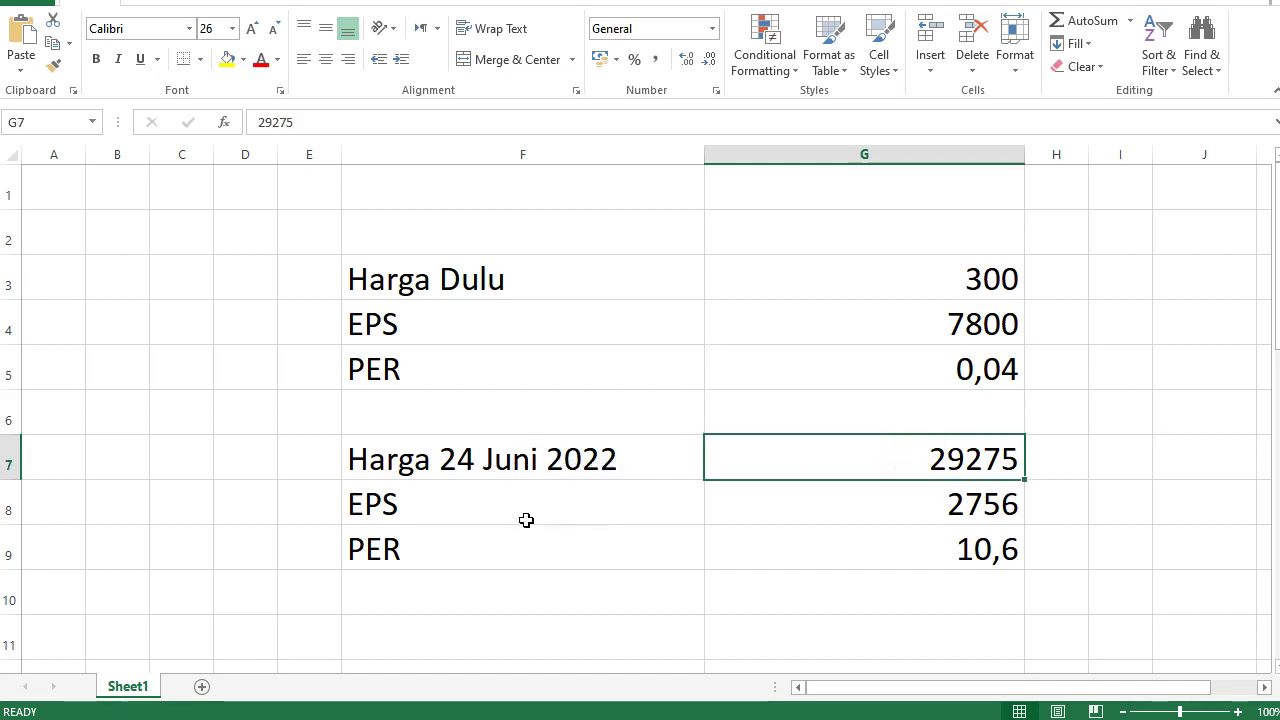
left_click(461, 512)
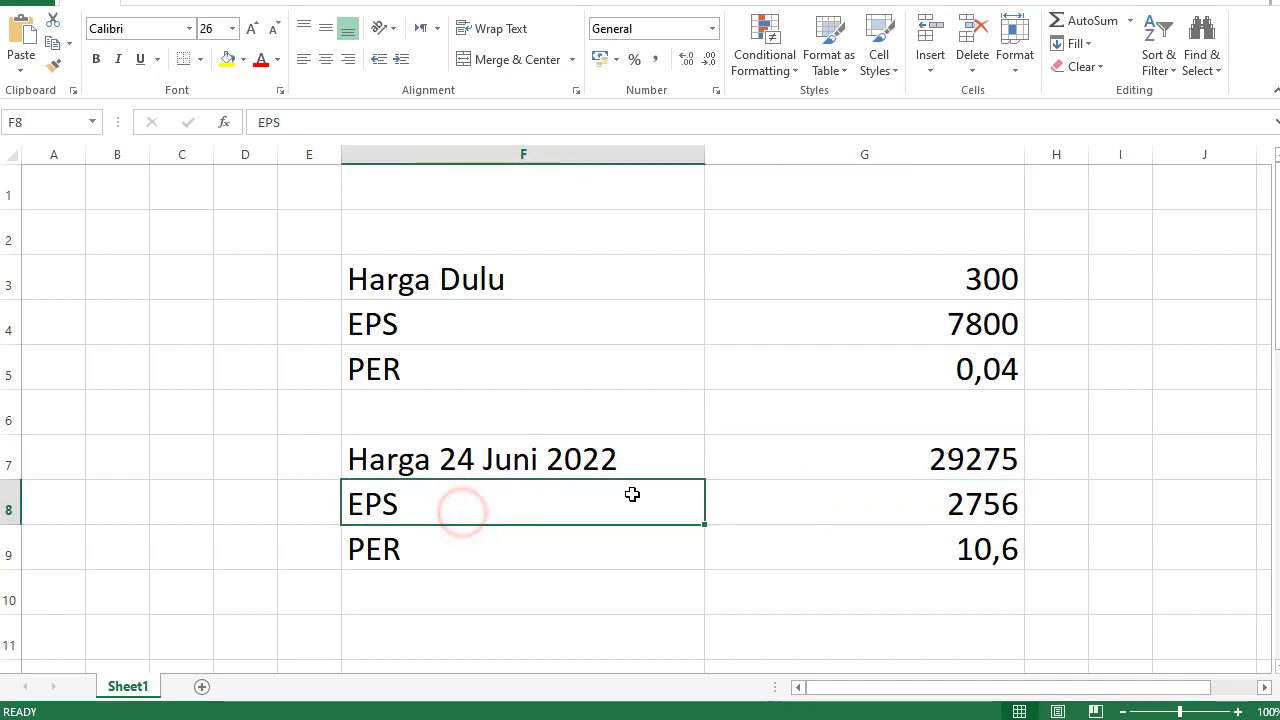
left_click(953, 500)
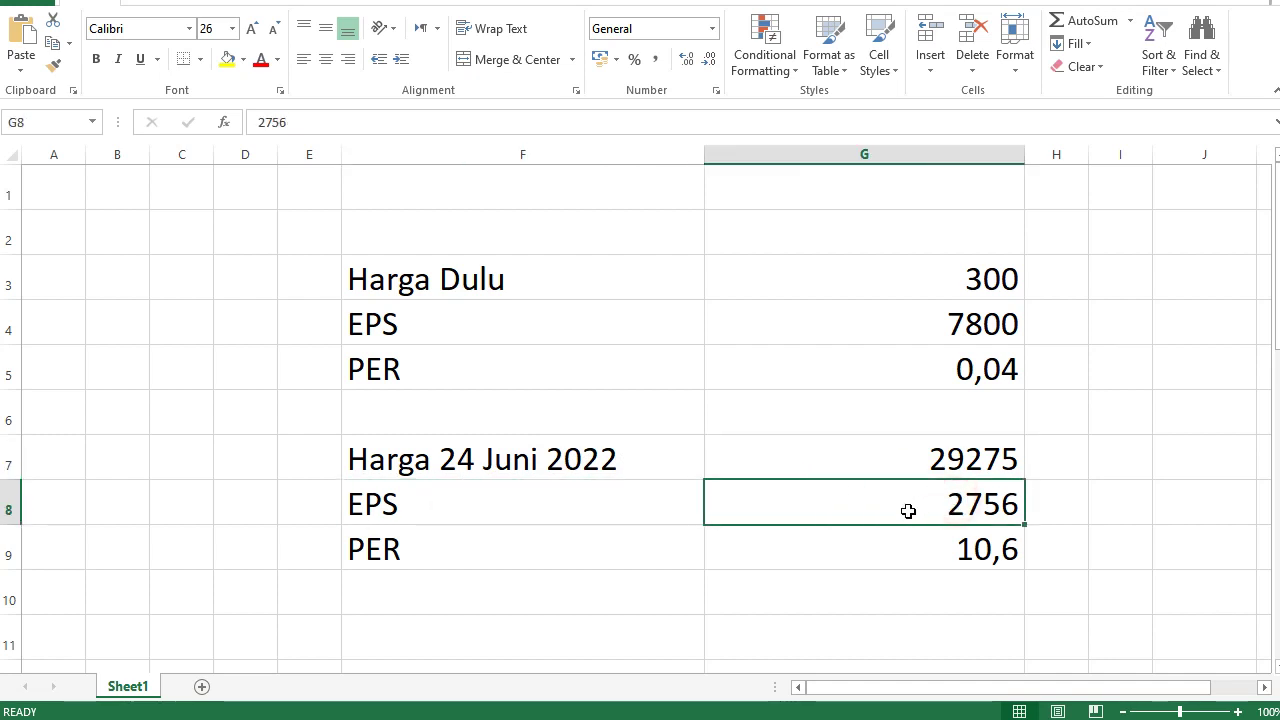
left_click(444, 556)
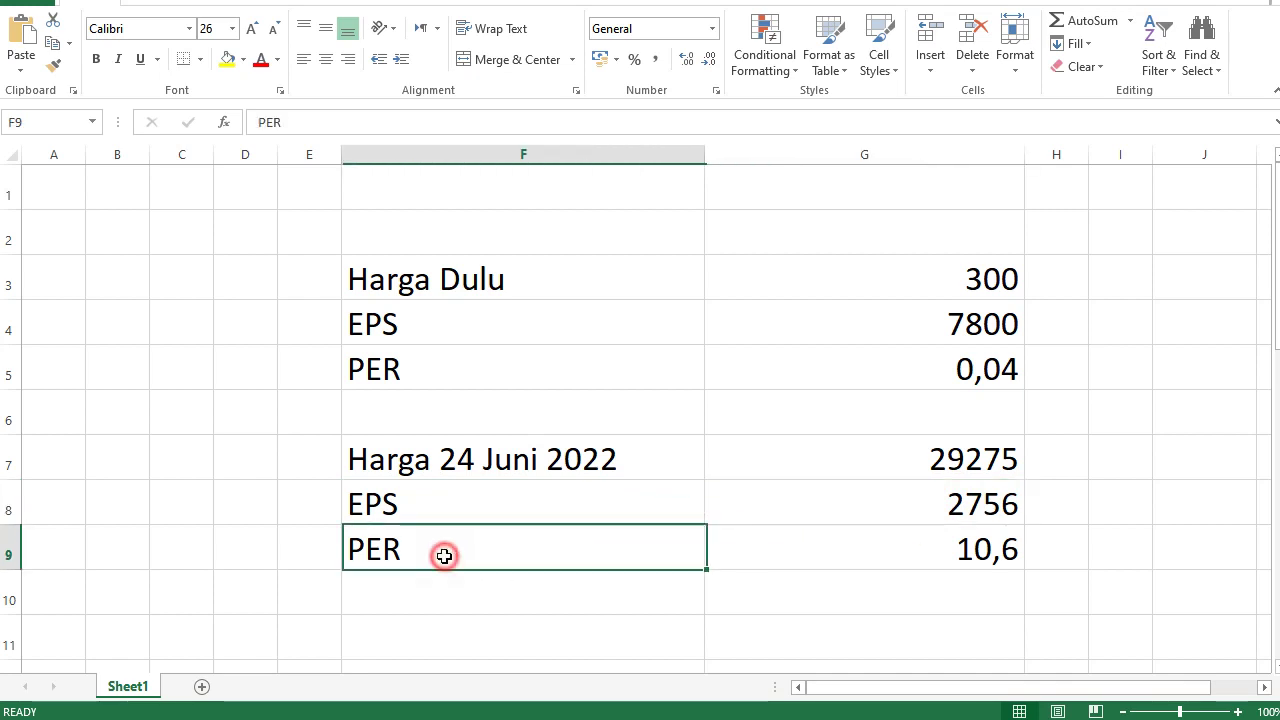
left_click(939, 551)
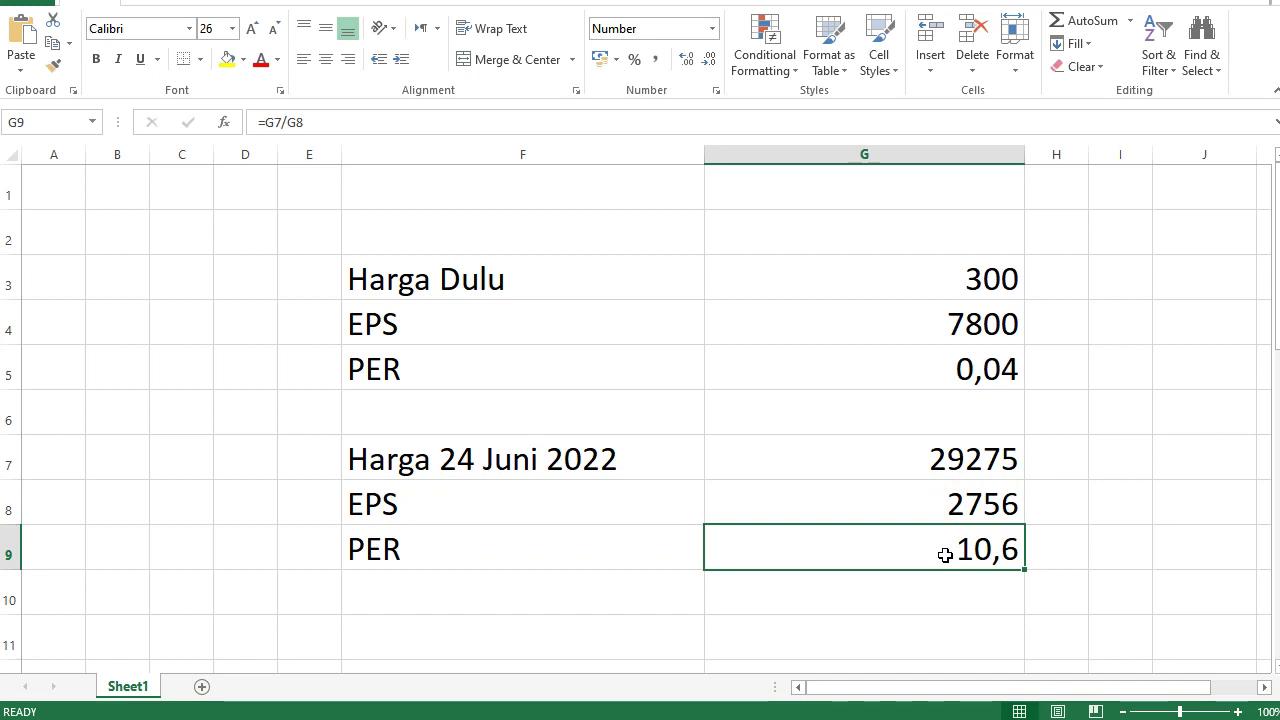
left_click(421, 560)
left_click(874, 537)
left_click(516, 510)
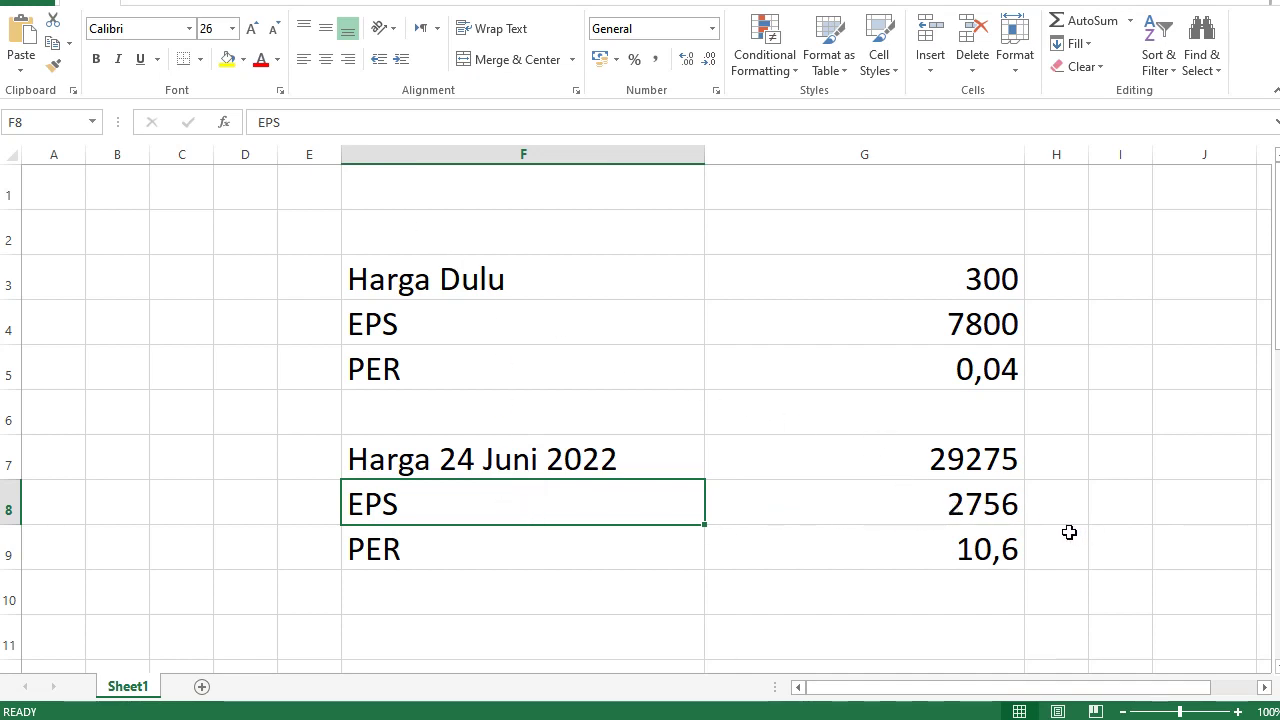
left_click(935, 463)
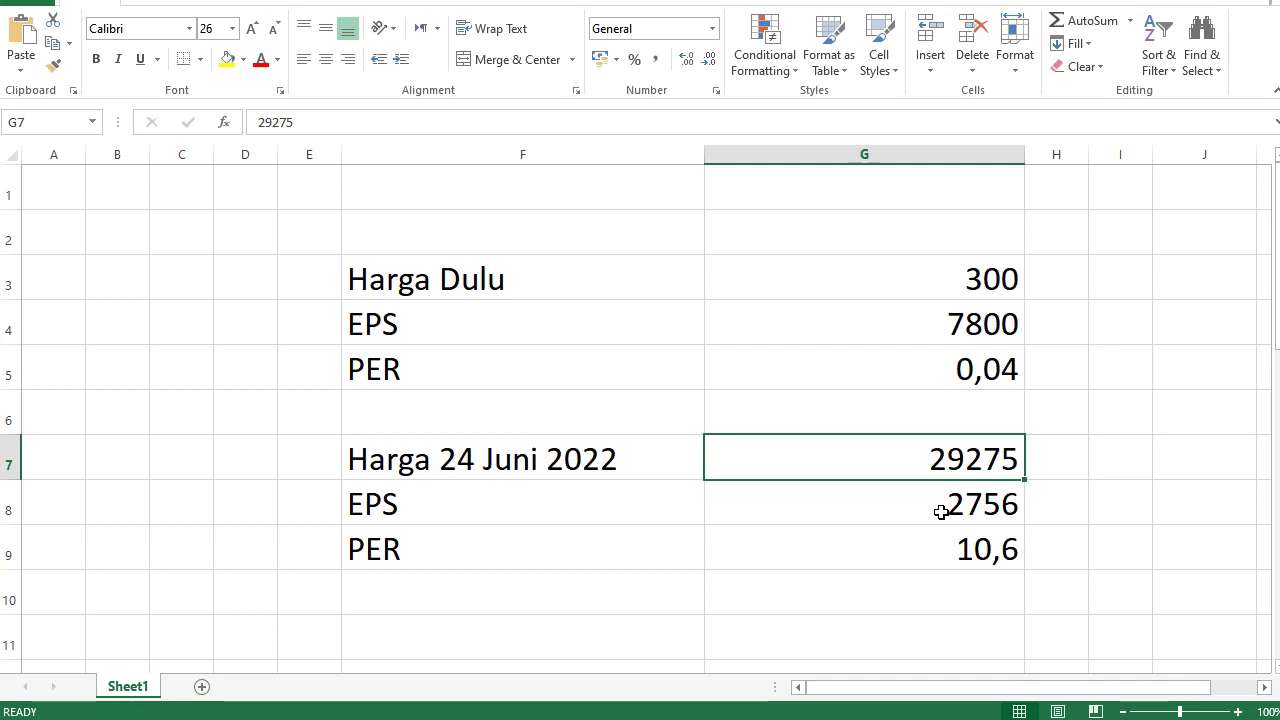
left_click(960, 561)
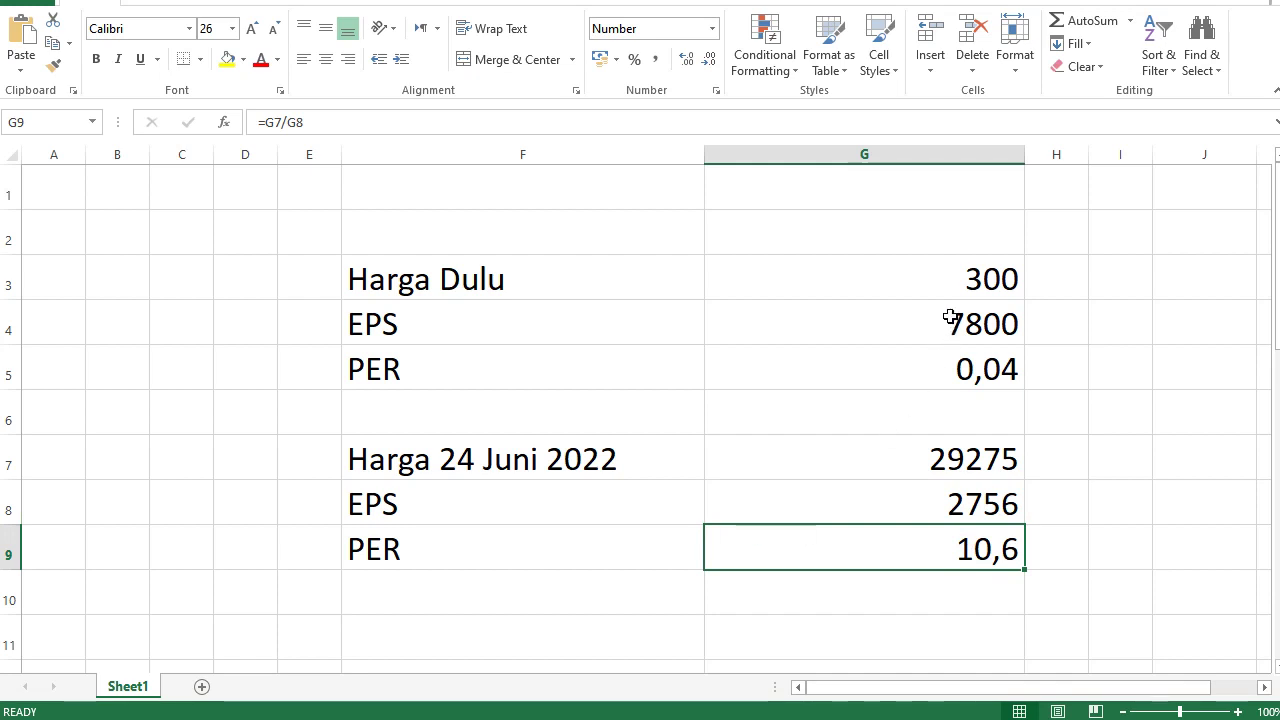
Compare the Harga Dulu price, EPS and PER cells with the 24 Juni 2022 price and EPS.
left_click(839, 246)
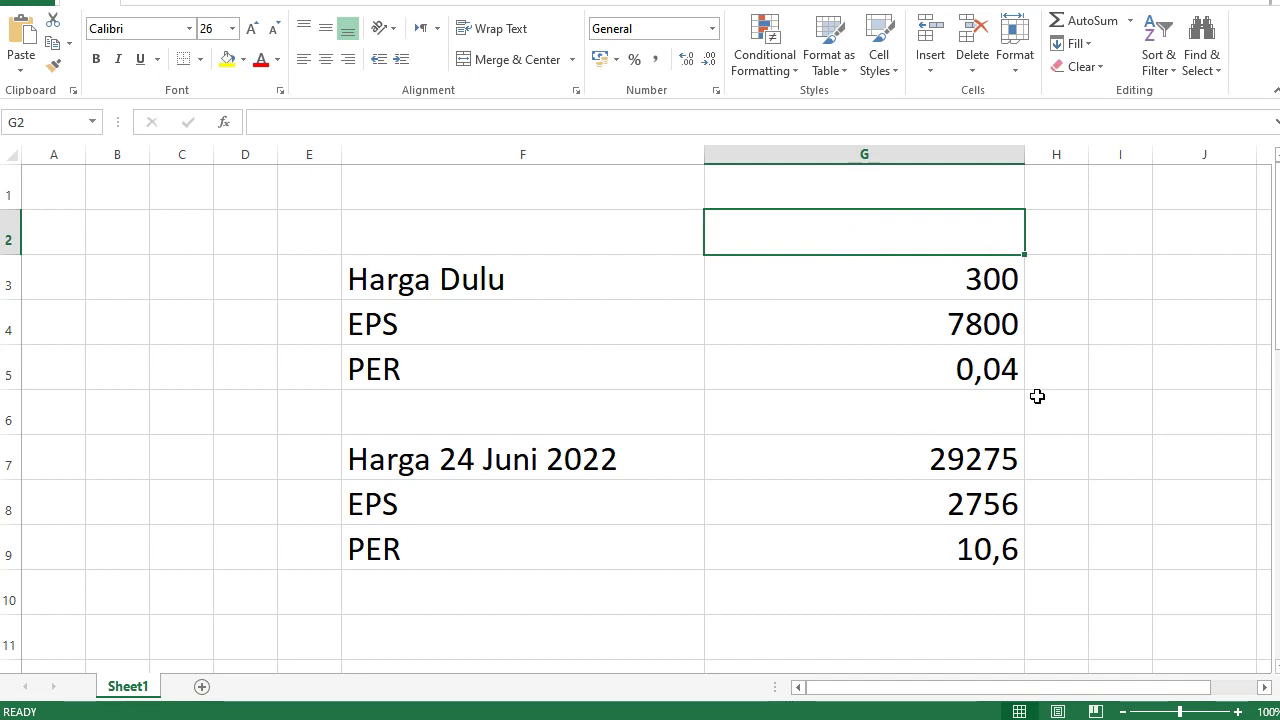
left_click(997, 282)
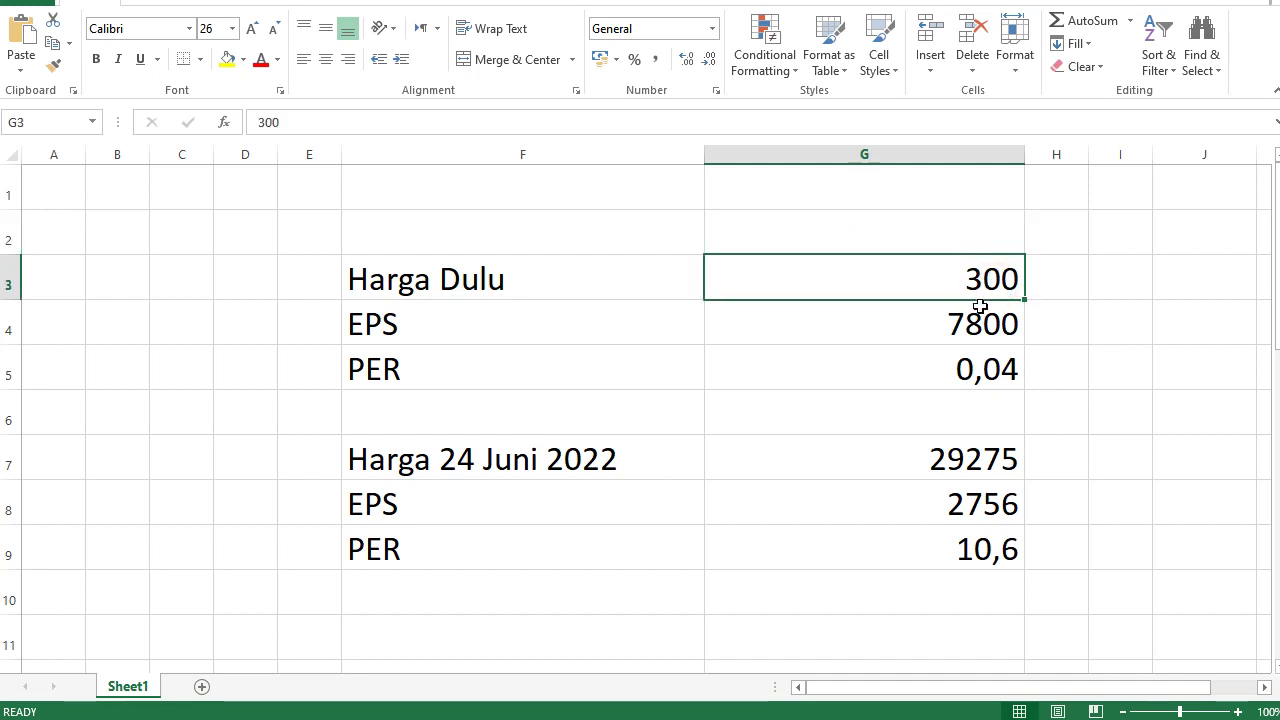
left_click(922, 330)
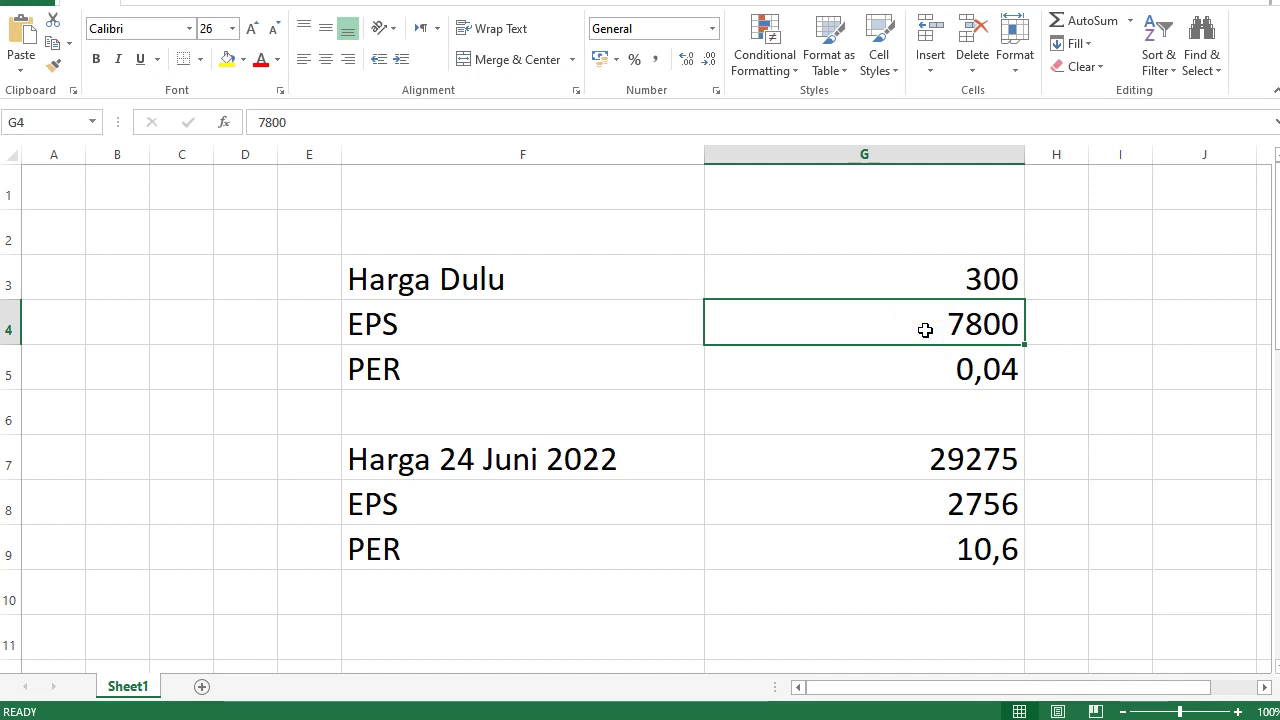
left_click_drag(312, 464, 974, 491)
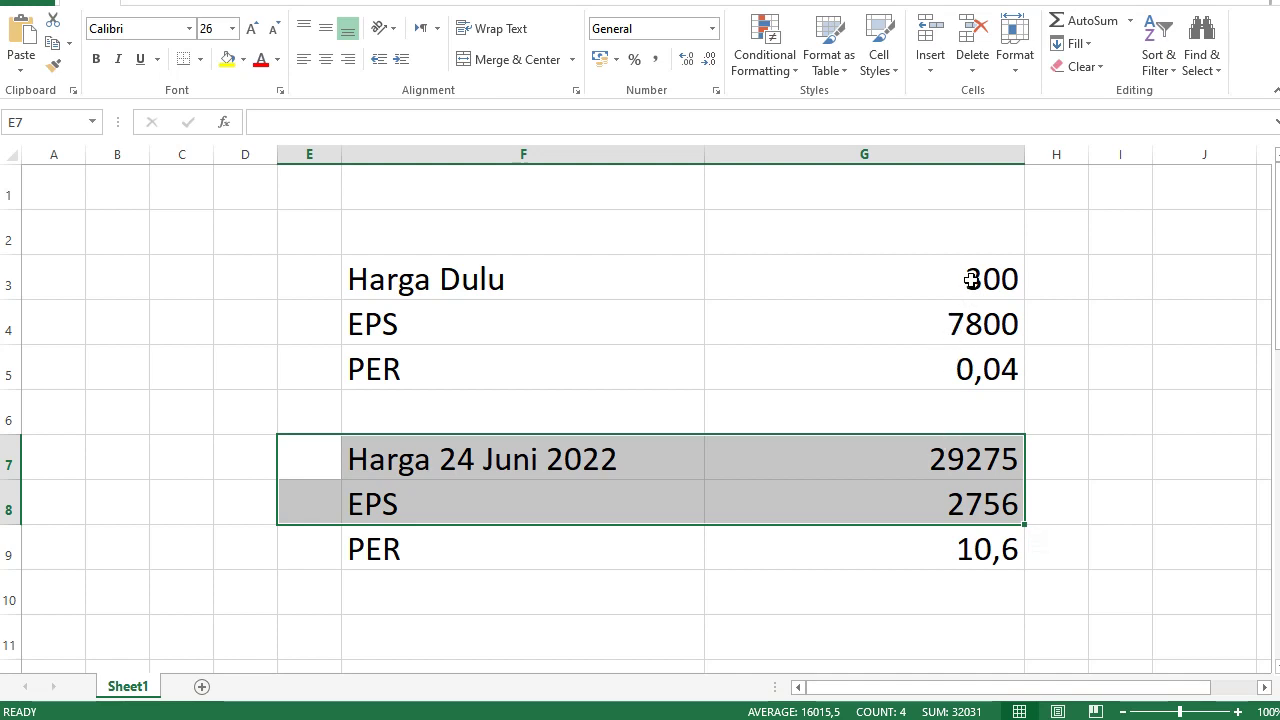
left_click(1004, 281)
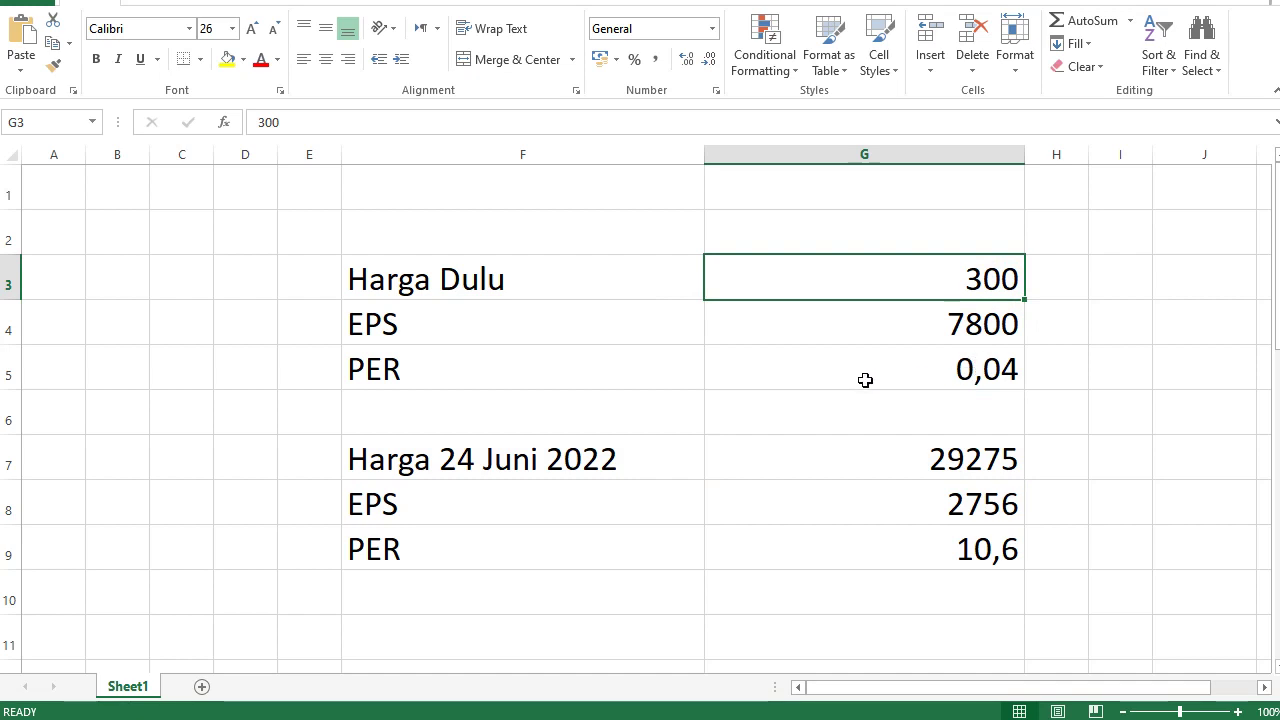
left_click(545, 375)
left_click(880, 366)
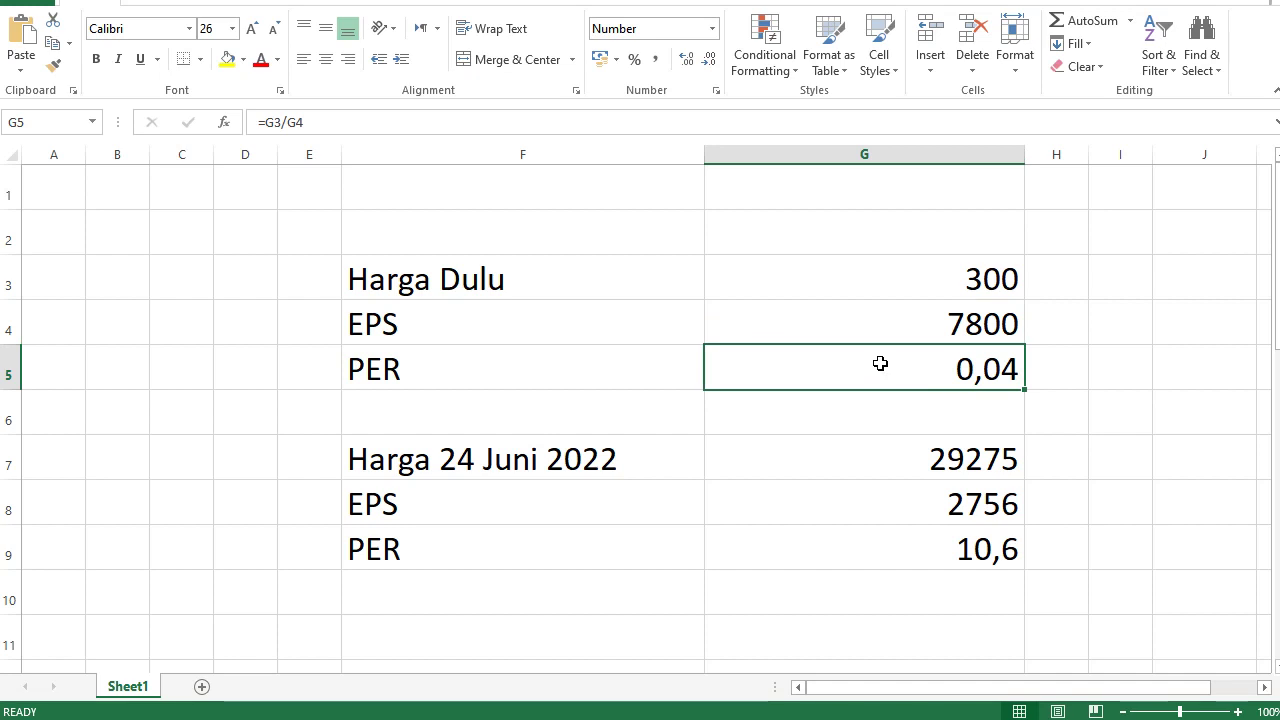
left_click(960, 325)
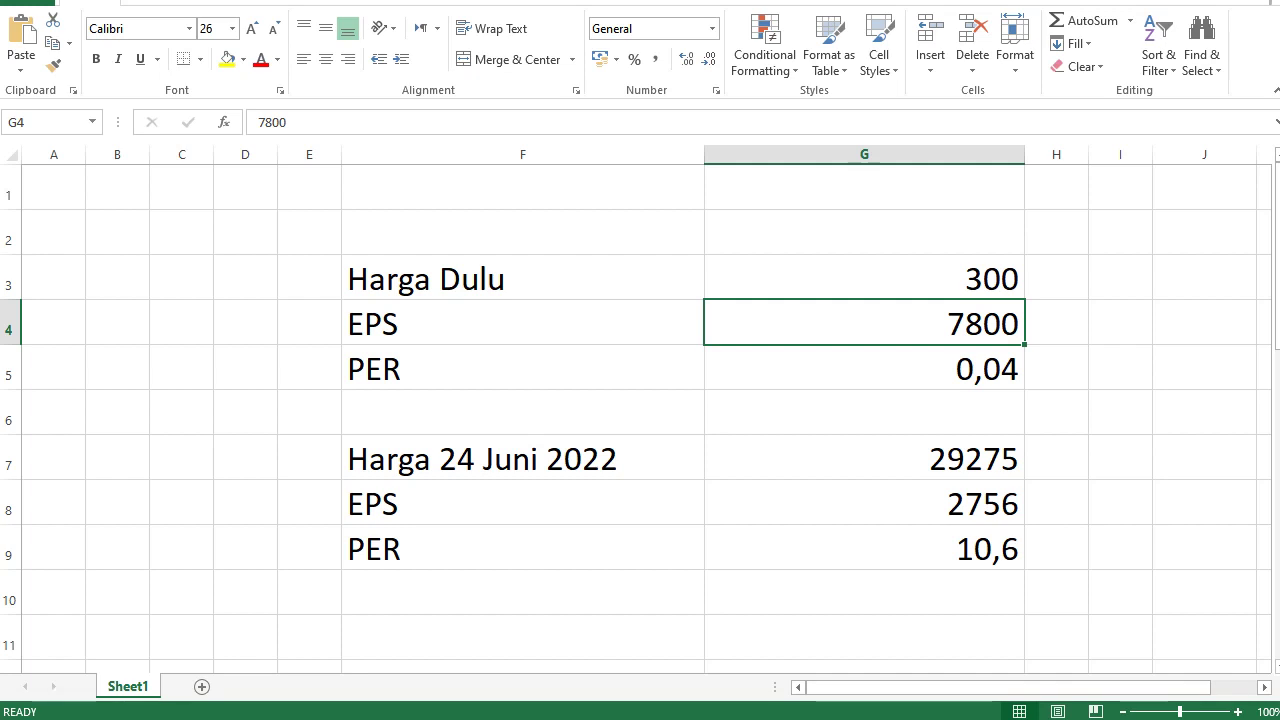
Switch to the Kalkulator Saham workbook and examine its Q3 2018 revenue per share and earnings per share formulas.
left_click(3, 187)
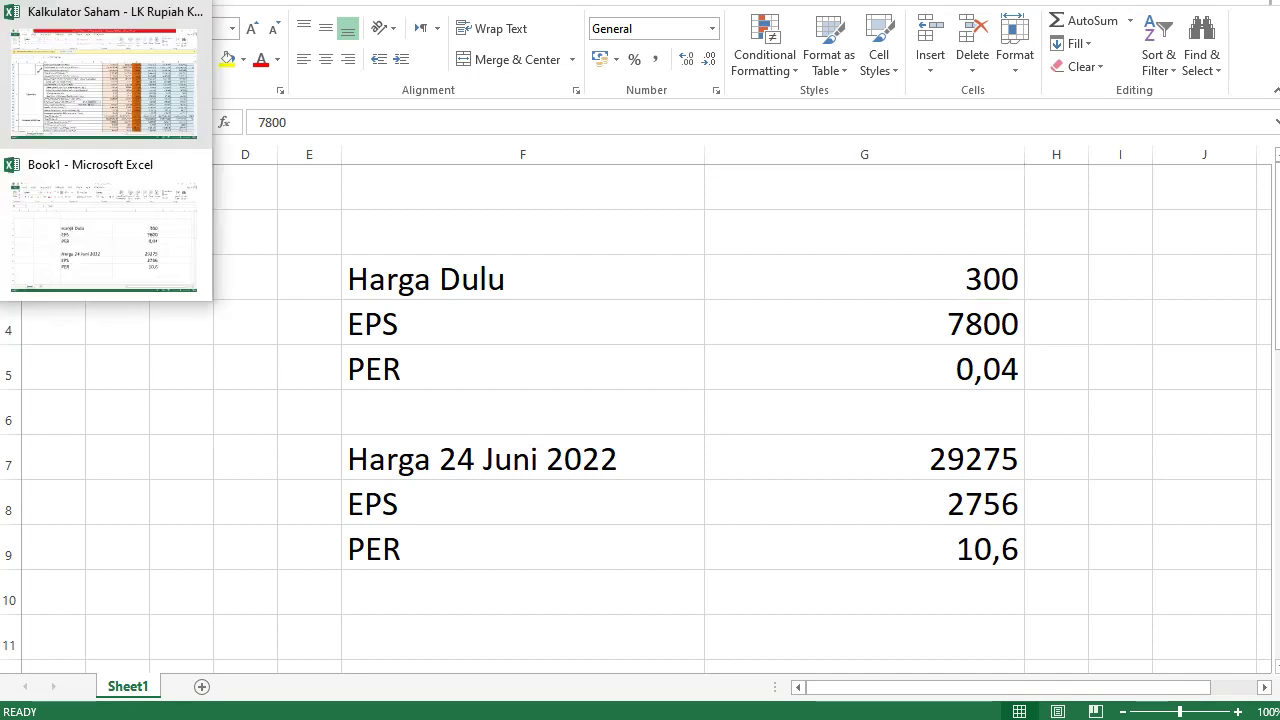
left_click(115, 85)
scroll(664, 384, "up", 8)
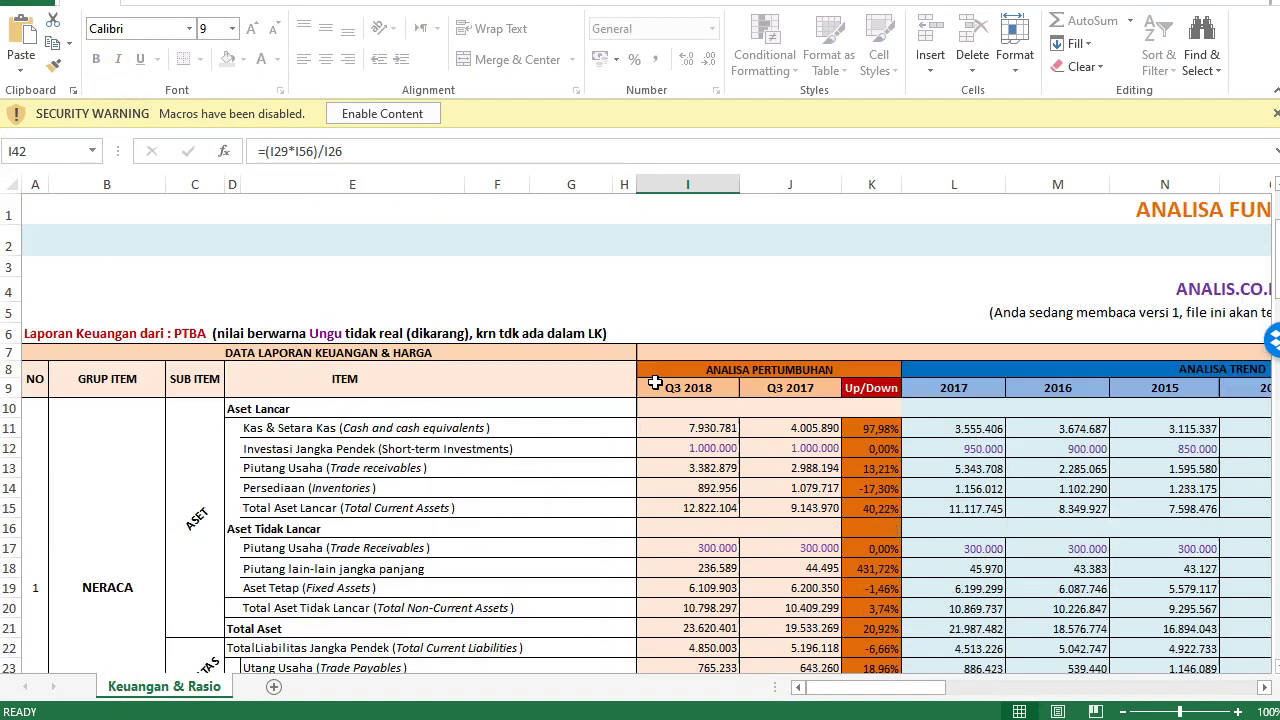
scroll(664, 384, "down", 8)
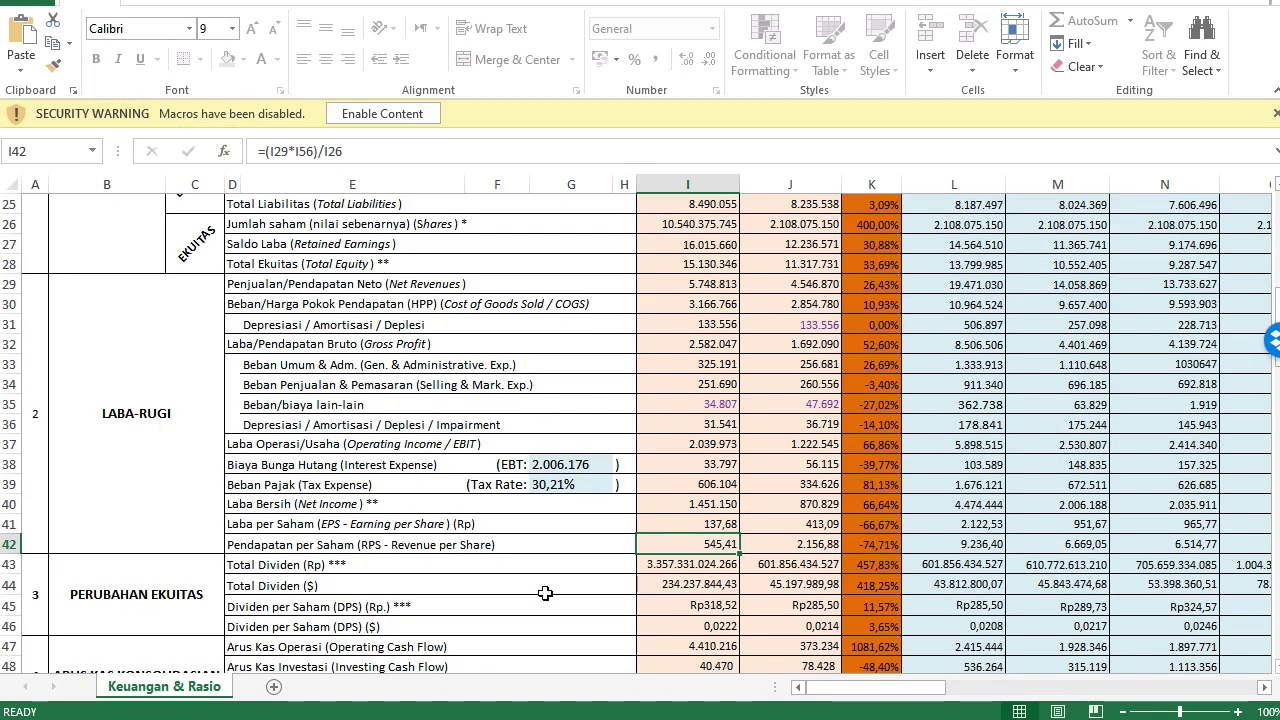
left_click(319, 549)
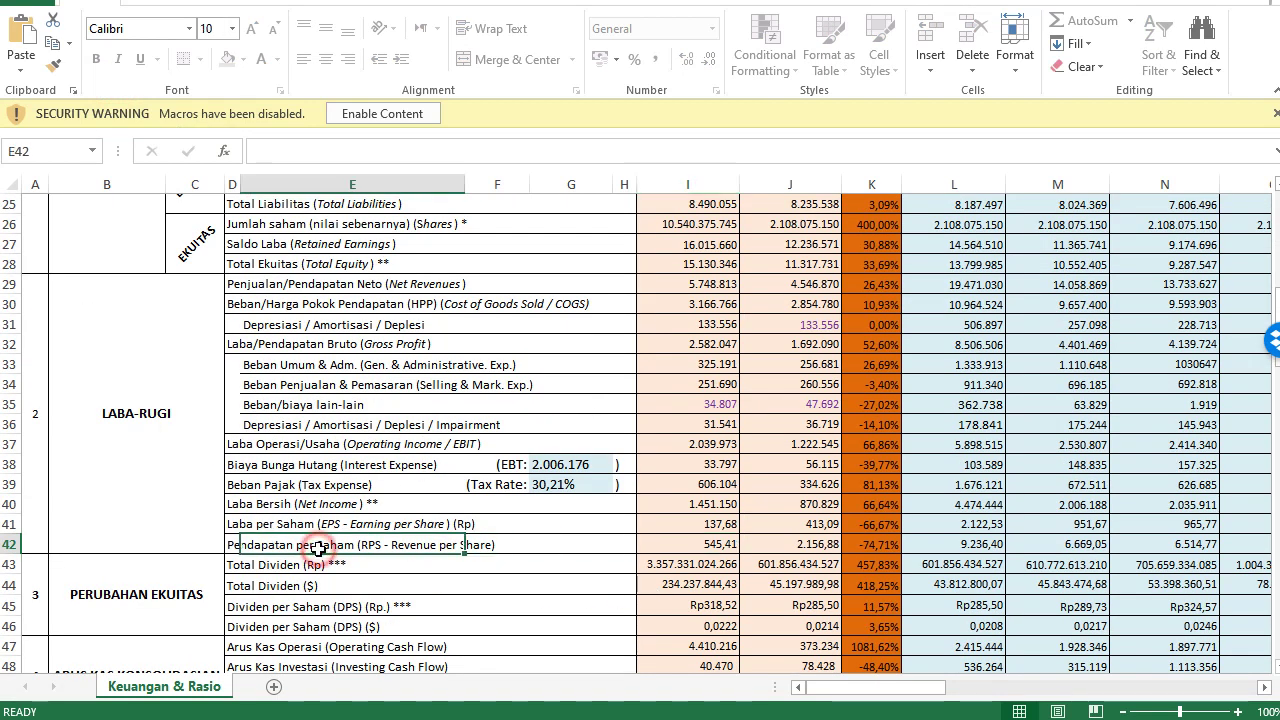
left_click(706, 545)
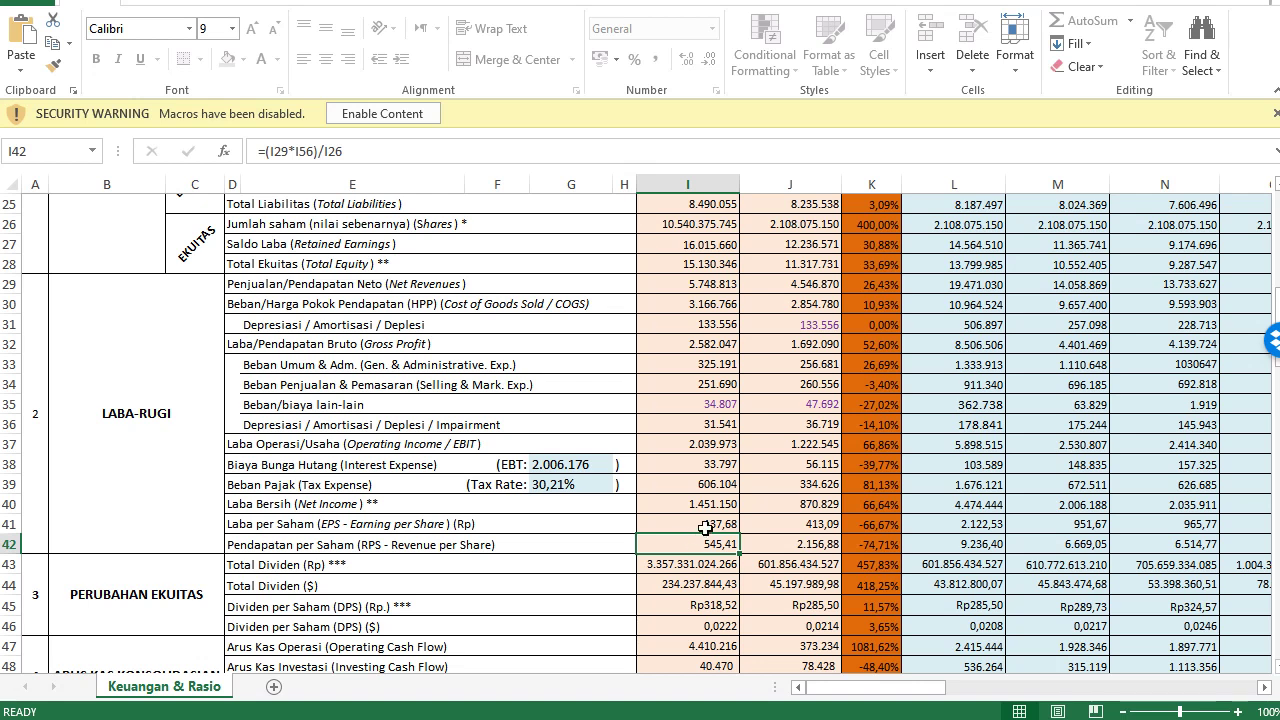
left_click(705, 527)
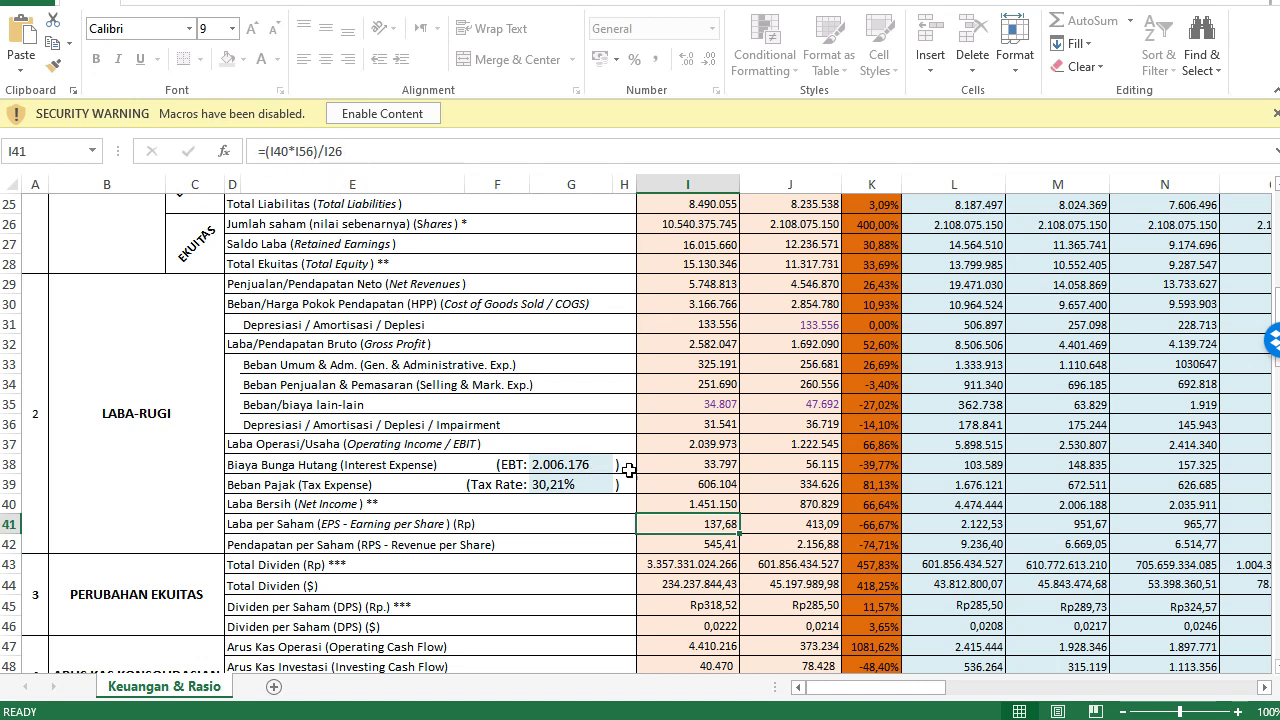
scroll(736, 489, "up", 8)
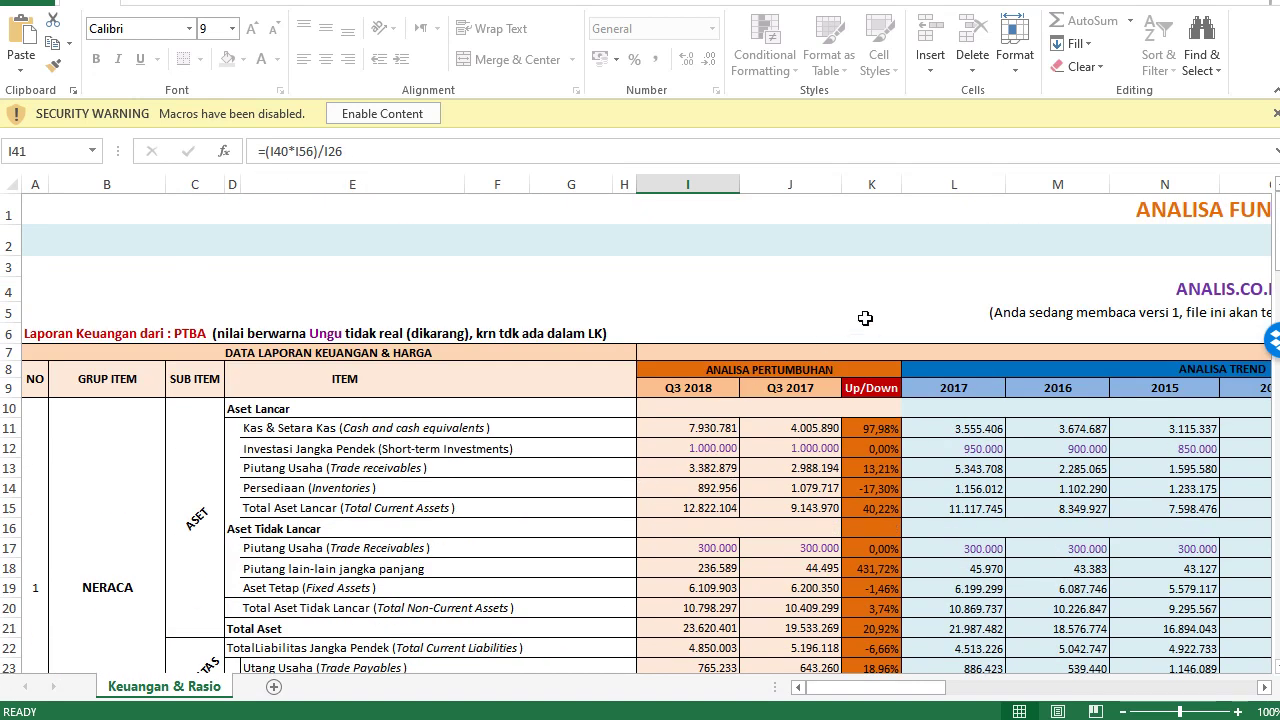
scroll(665, 462, "down", 7)
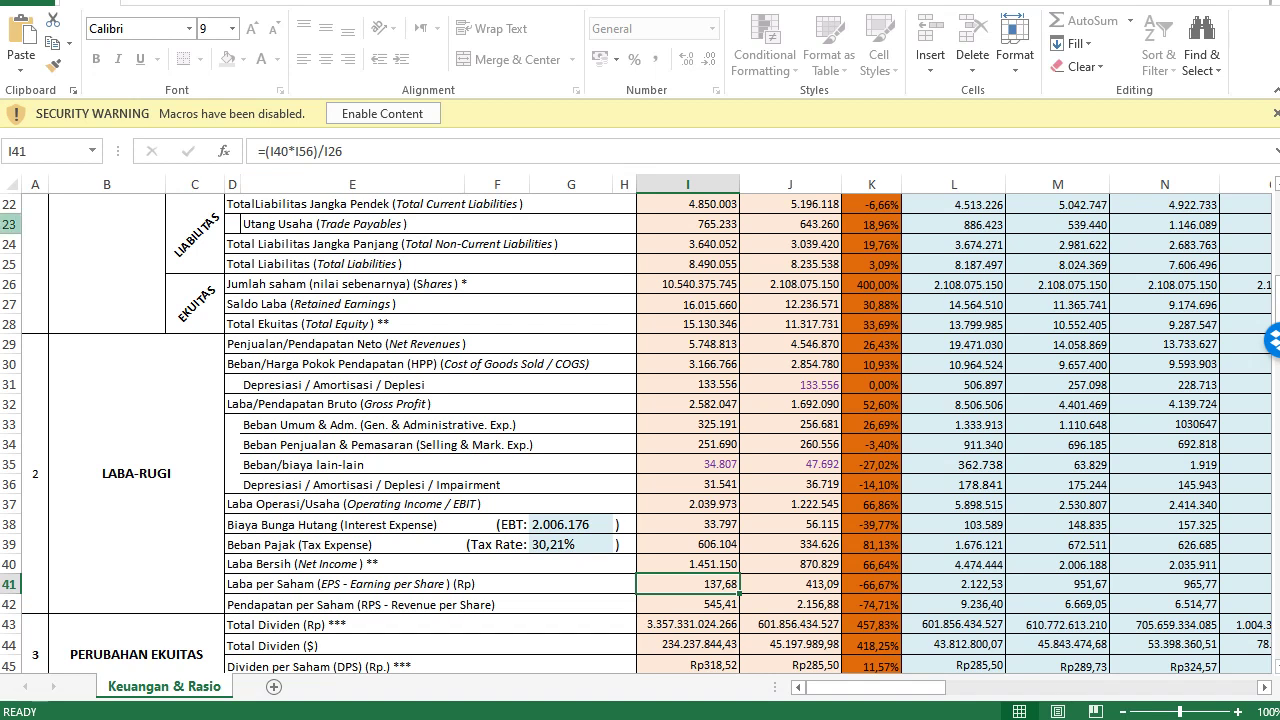
Switch to the browser's Kalkulator Saham Excl page and show the site's list of tools.
key("alt+Tab")
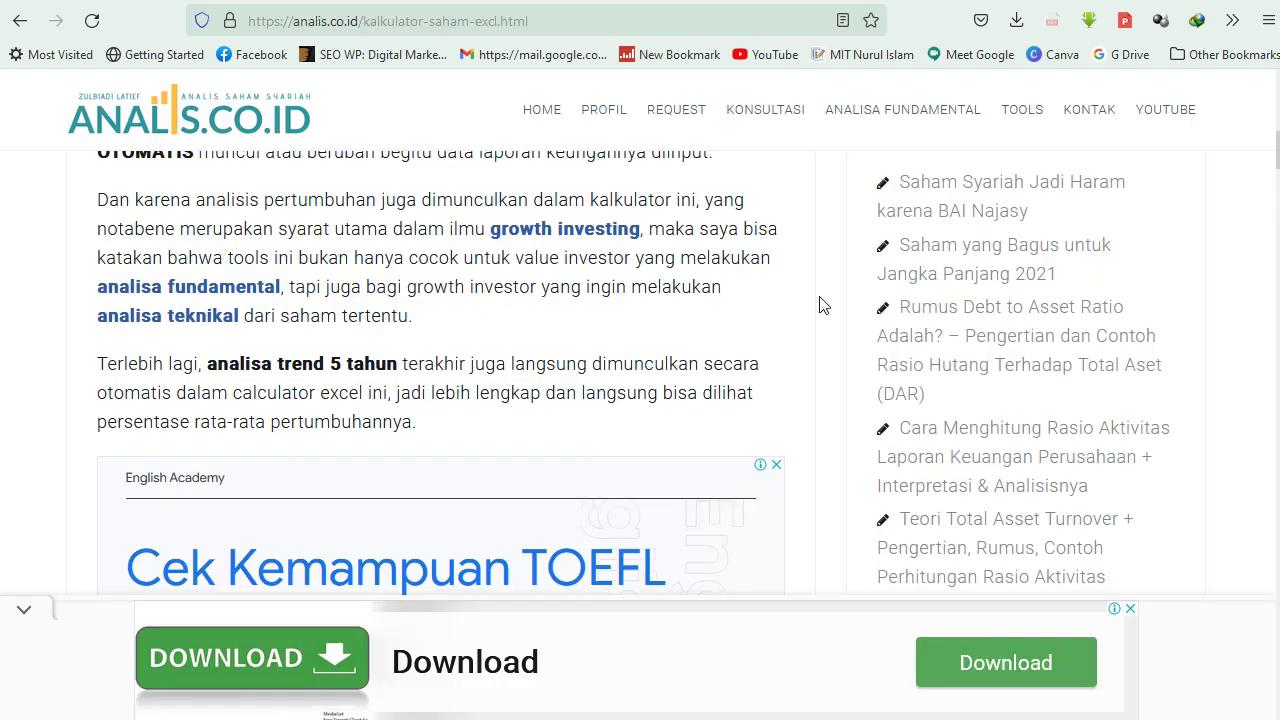
scroll(817, 303, "up", 10)
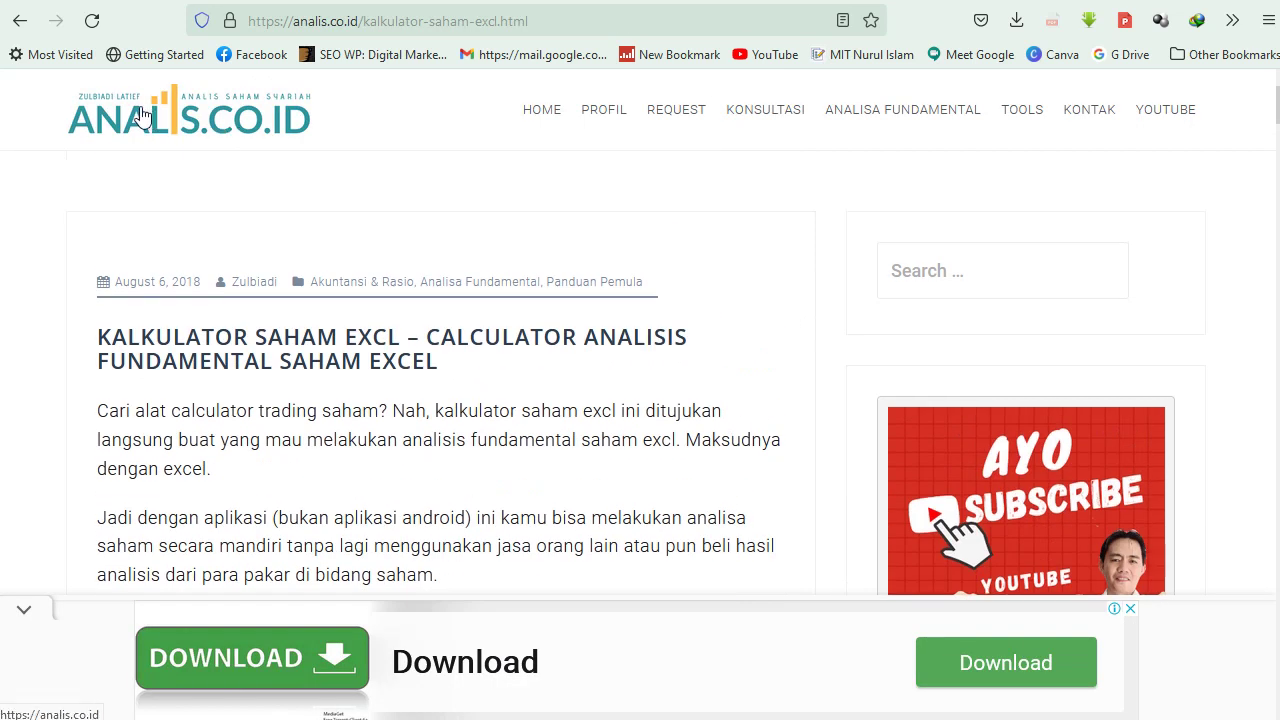
mouse_move(1022, 112)
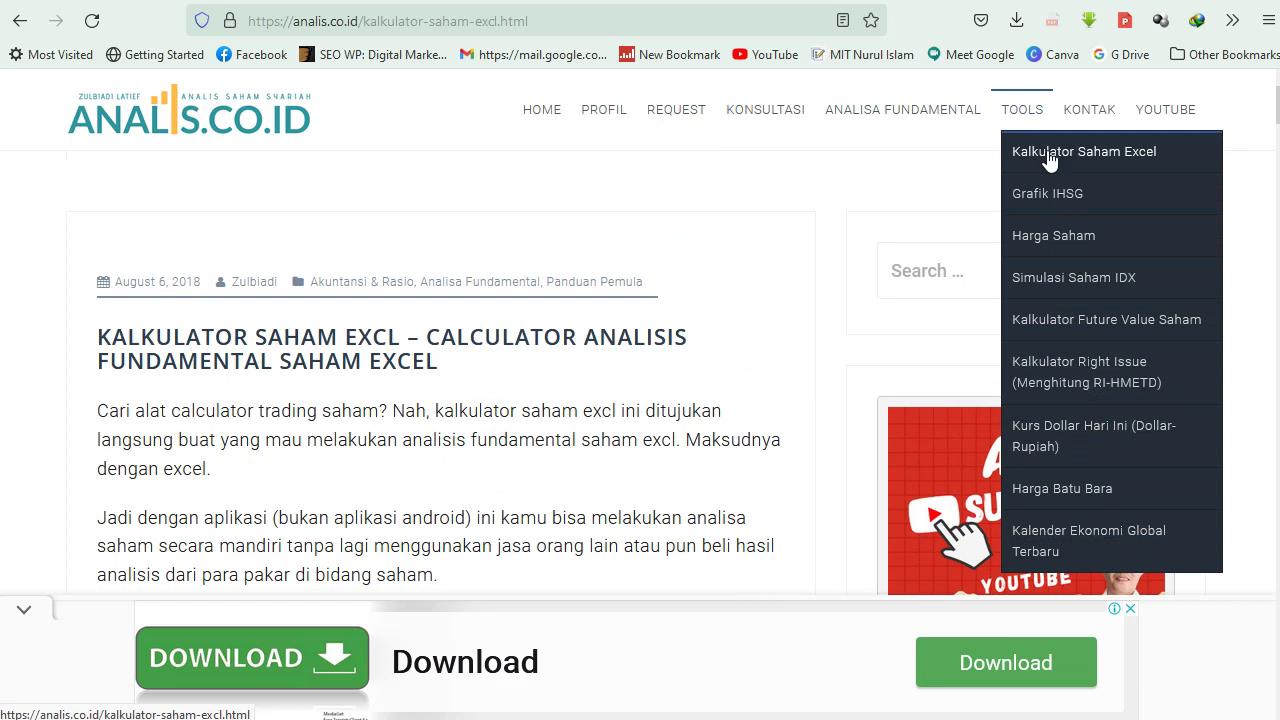
Open the site's Kalkulator Saham Excel page and switch back to the Excel sheet comparing the old and 24 Juni 2022 PER.
left_click(1048, 156)
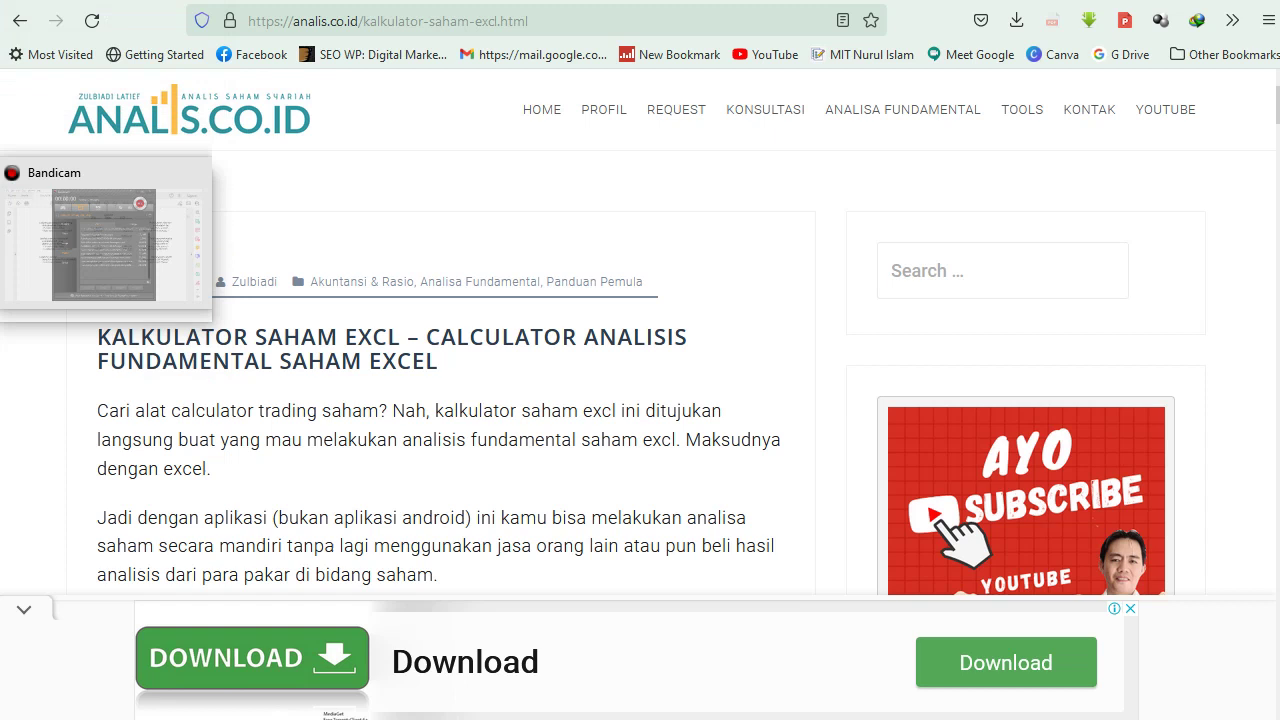
left_click(100, 230)
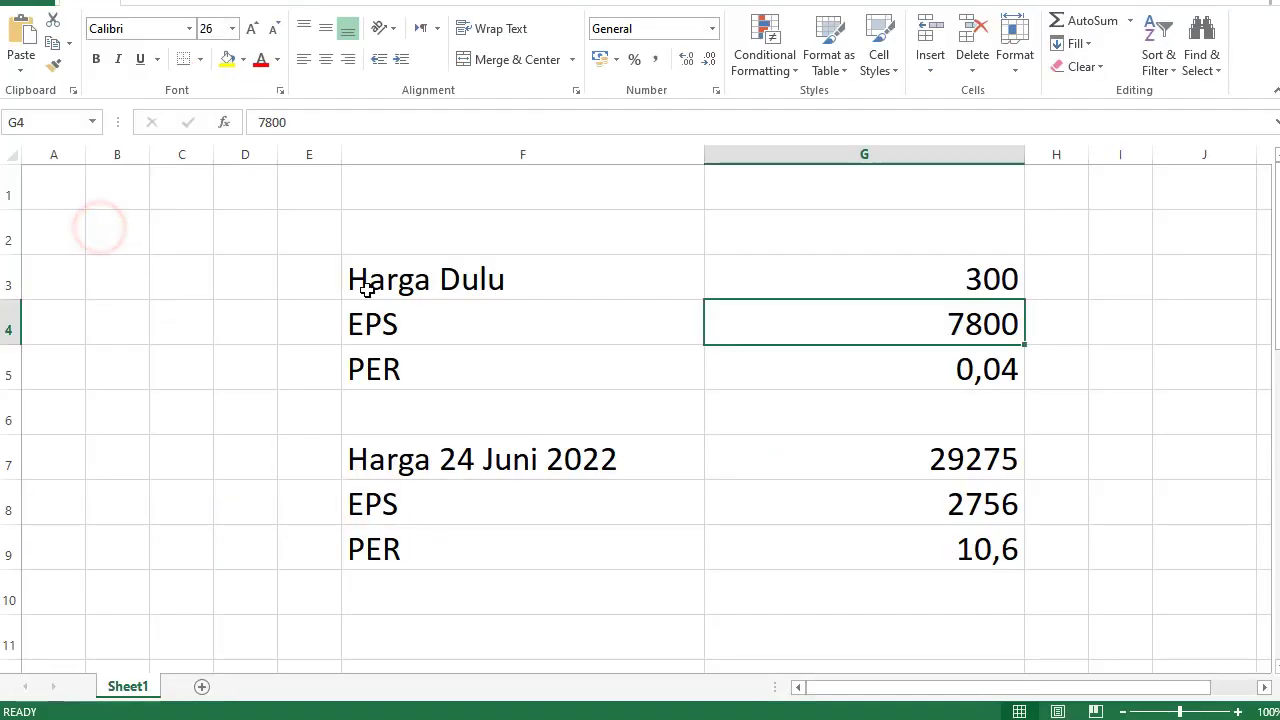
left_click(561, 326)
left_click(303, 288)
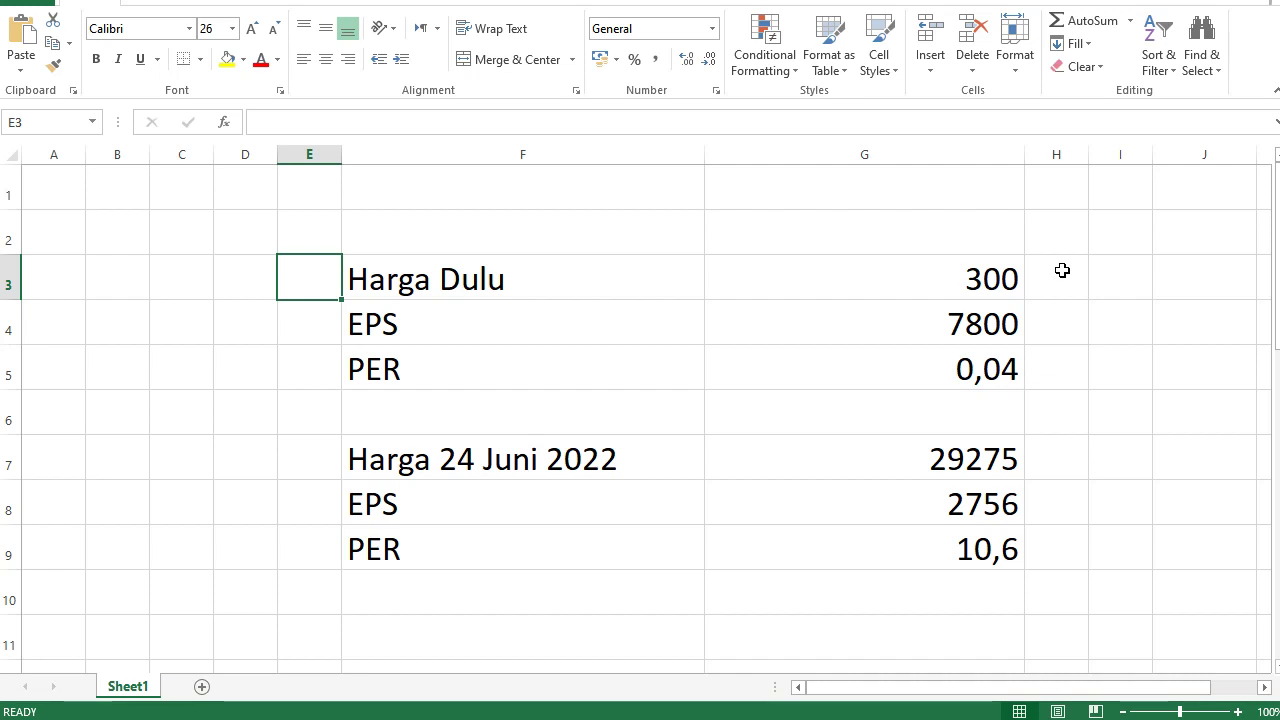
left_click(500, 238)
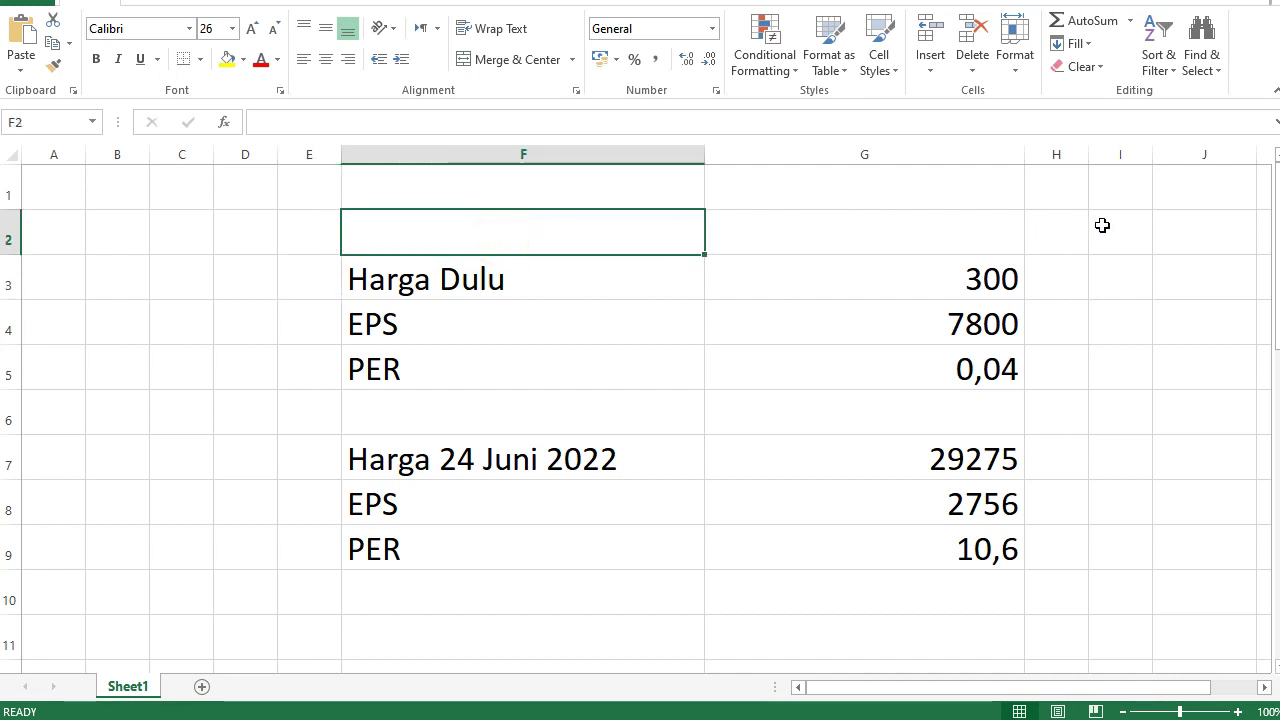
left_click(753, 228)
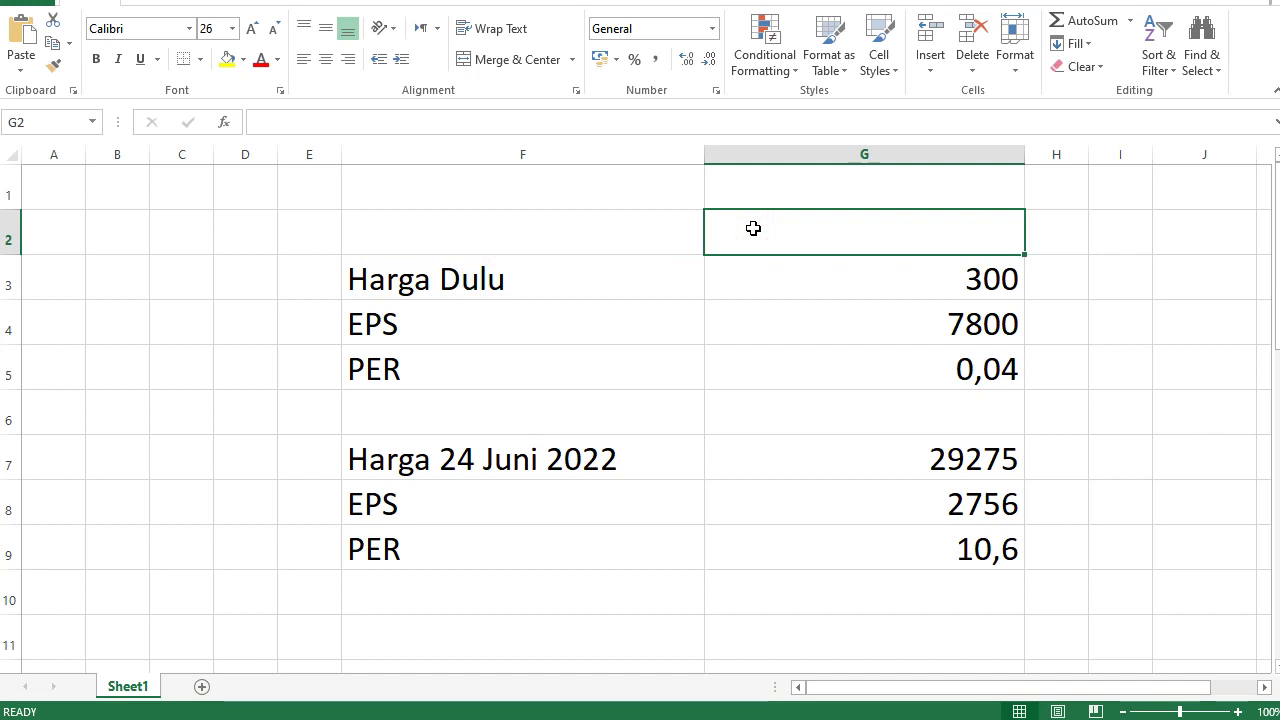
Enter the note "Relatif, Histori, Sektor" in cell F2, above the Harga Dulu label.
left_click(507, 226)
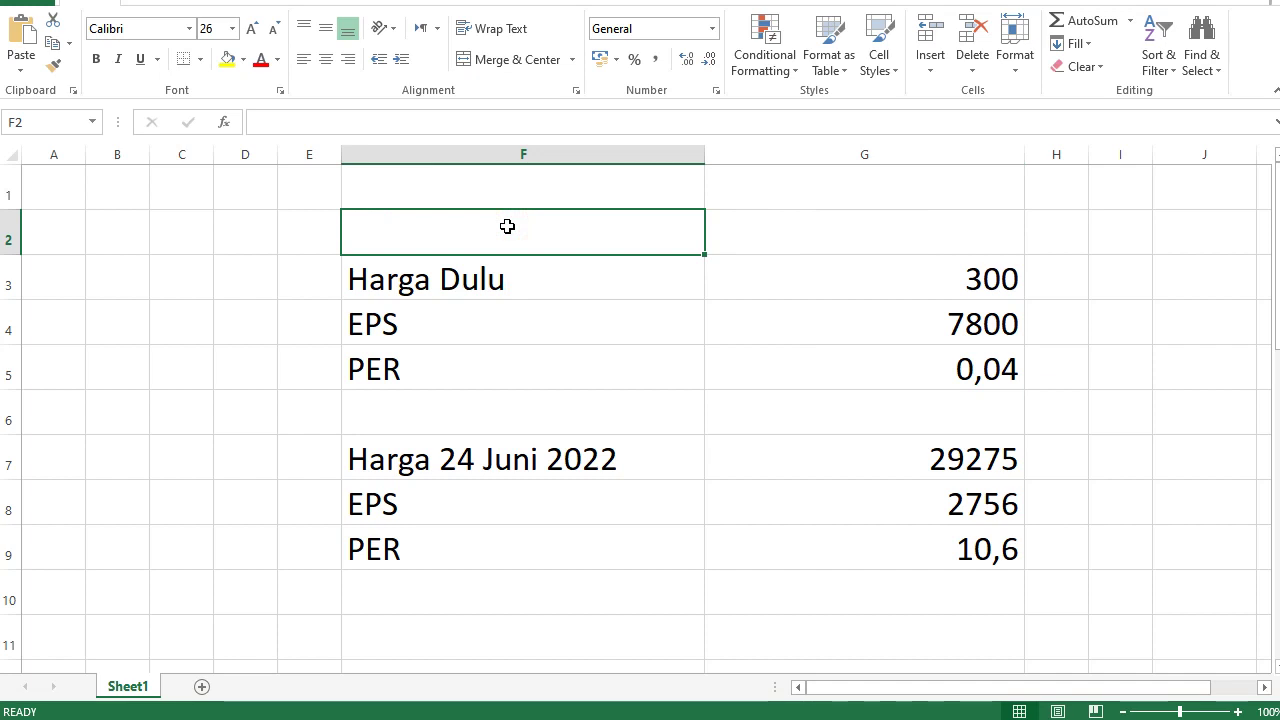
type("Relai")
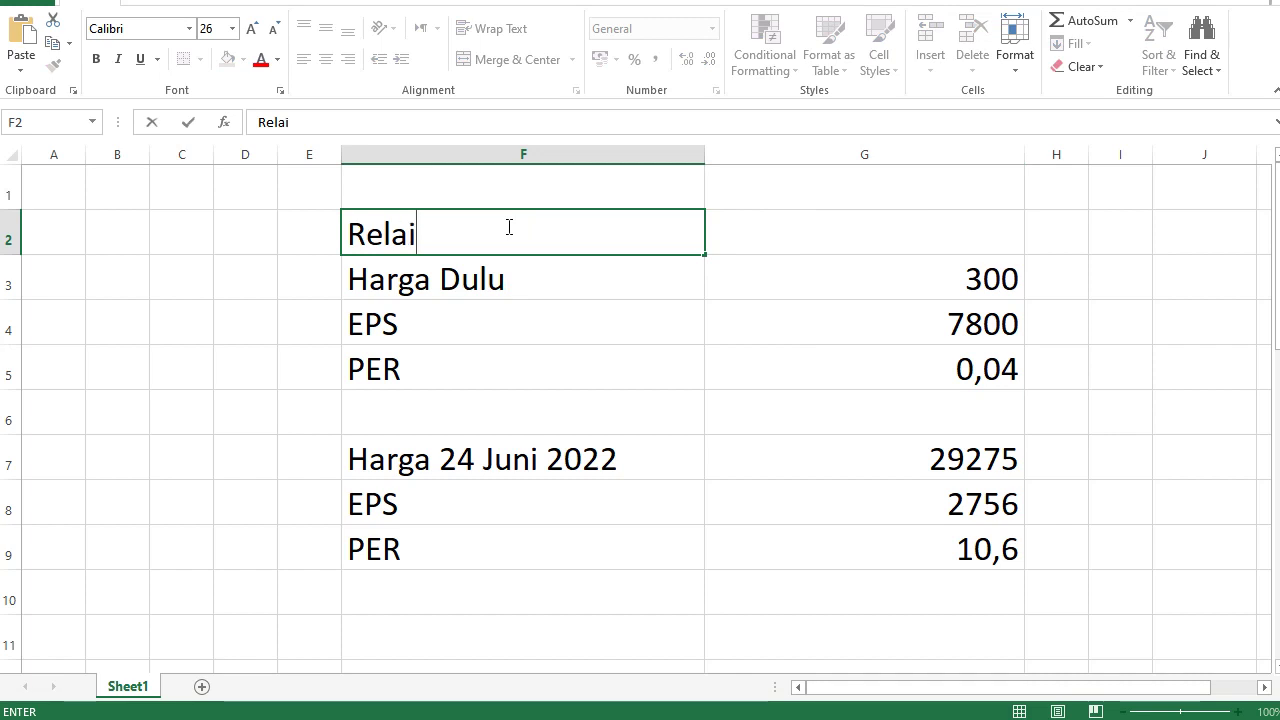
key("BackSpace")
type("ti")
type("f, Histori,")
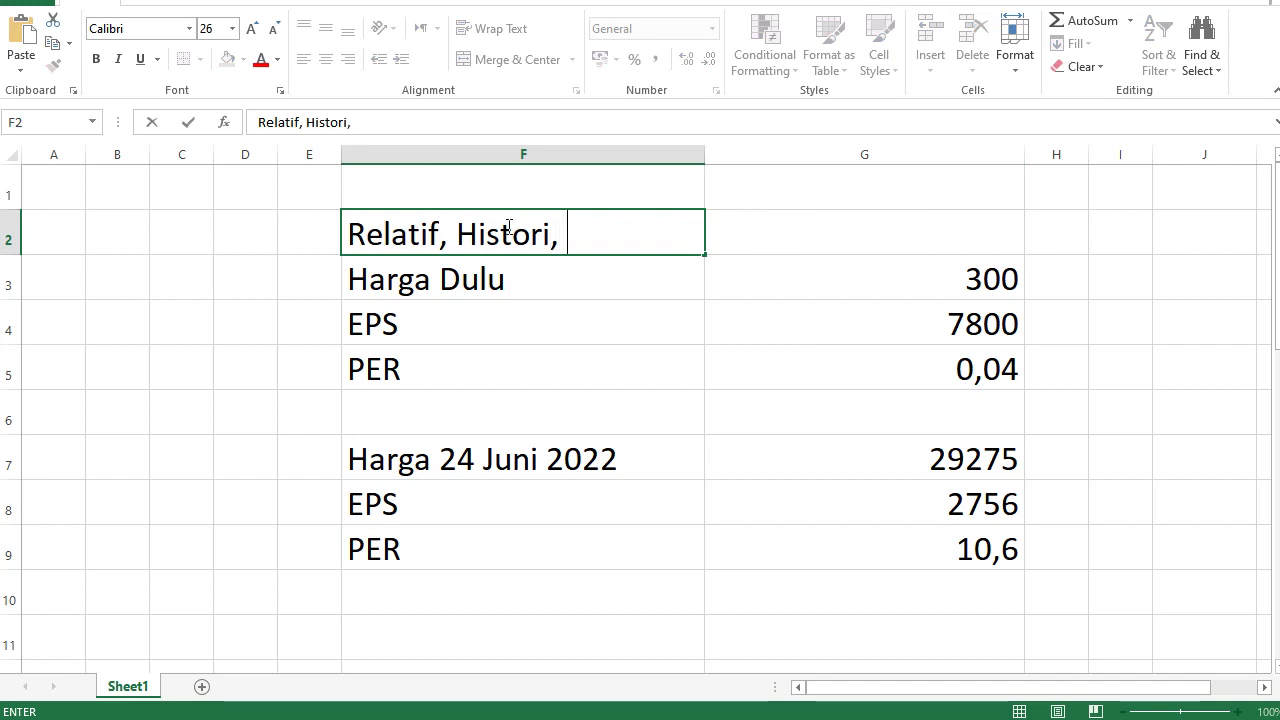
type(" Valu")
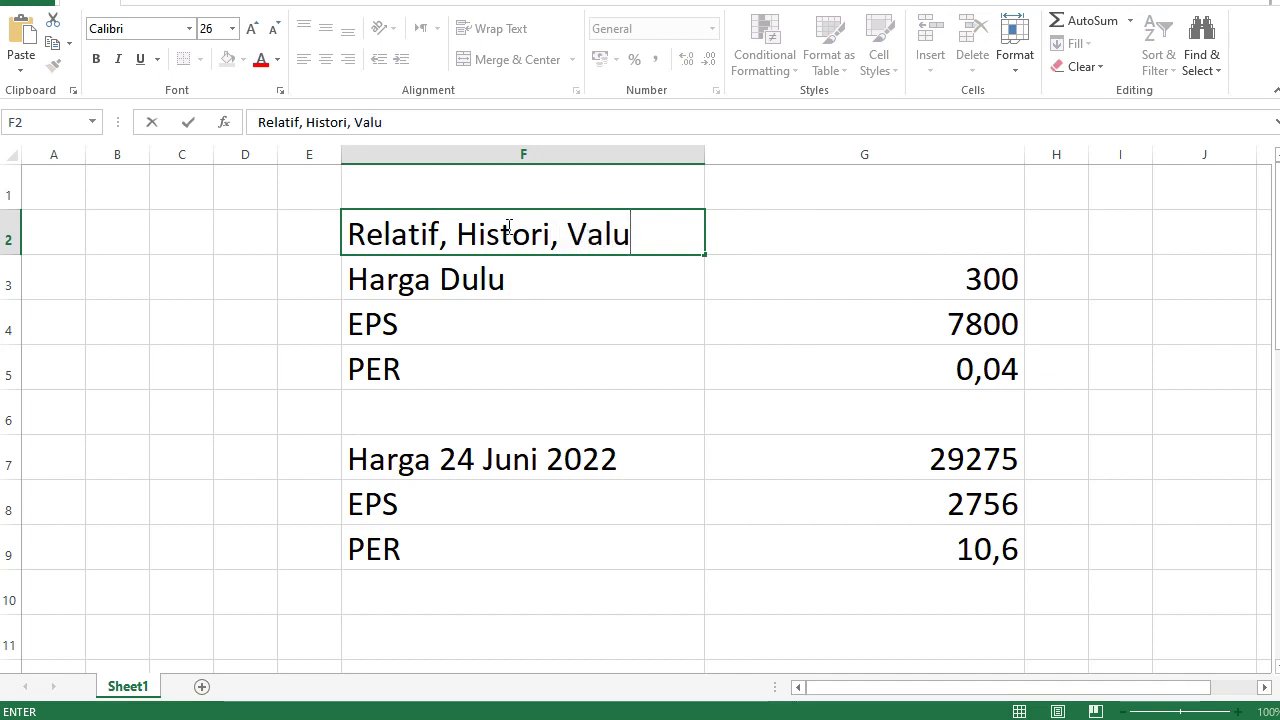
type("as")
key("BackSpace")
key("BackSpace")
key("BackSpace")
key("BackSpace")
key("BackSpace")
key("BackSpace")
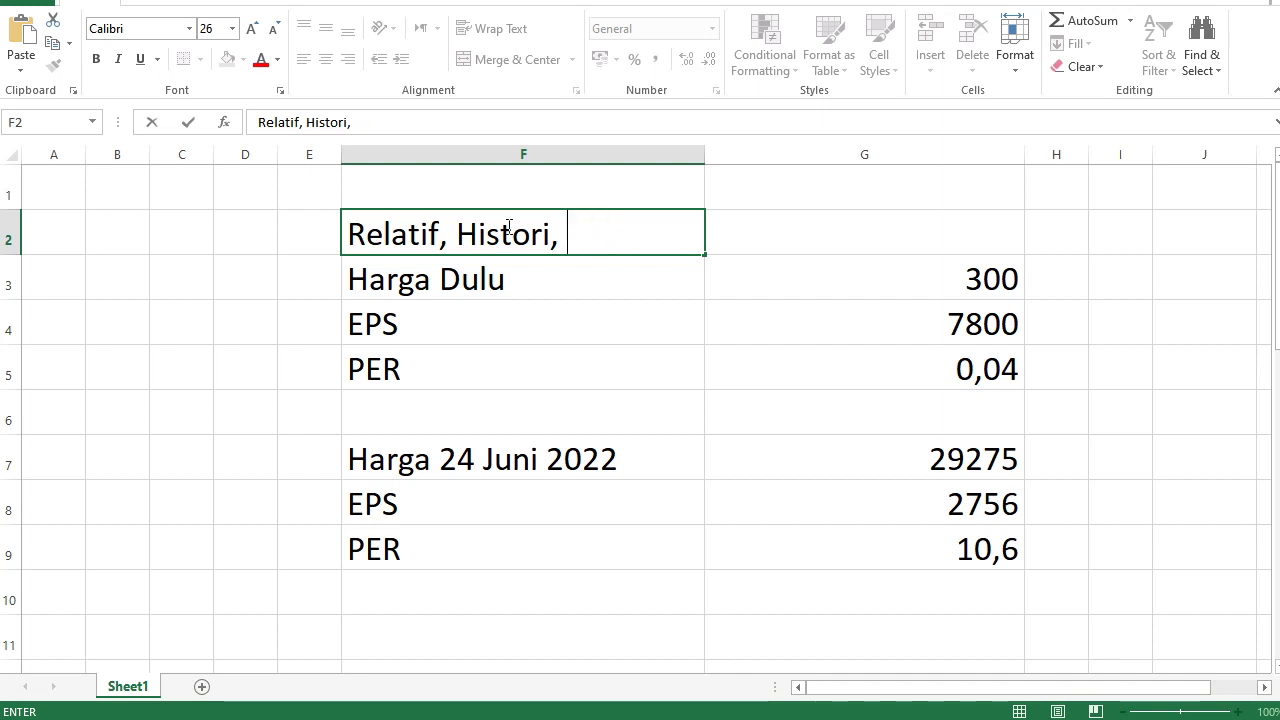
type("Sektor")
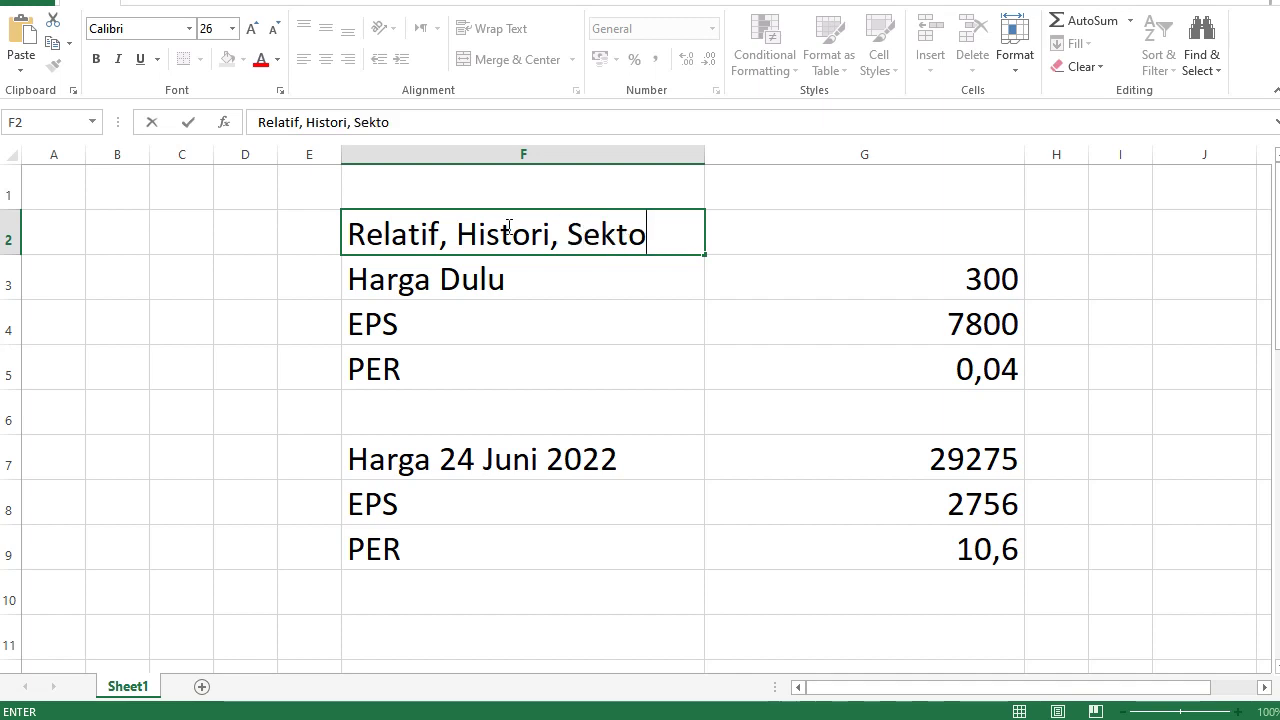
key("Left")
key("Left")
key("Left")
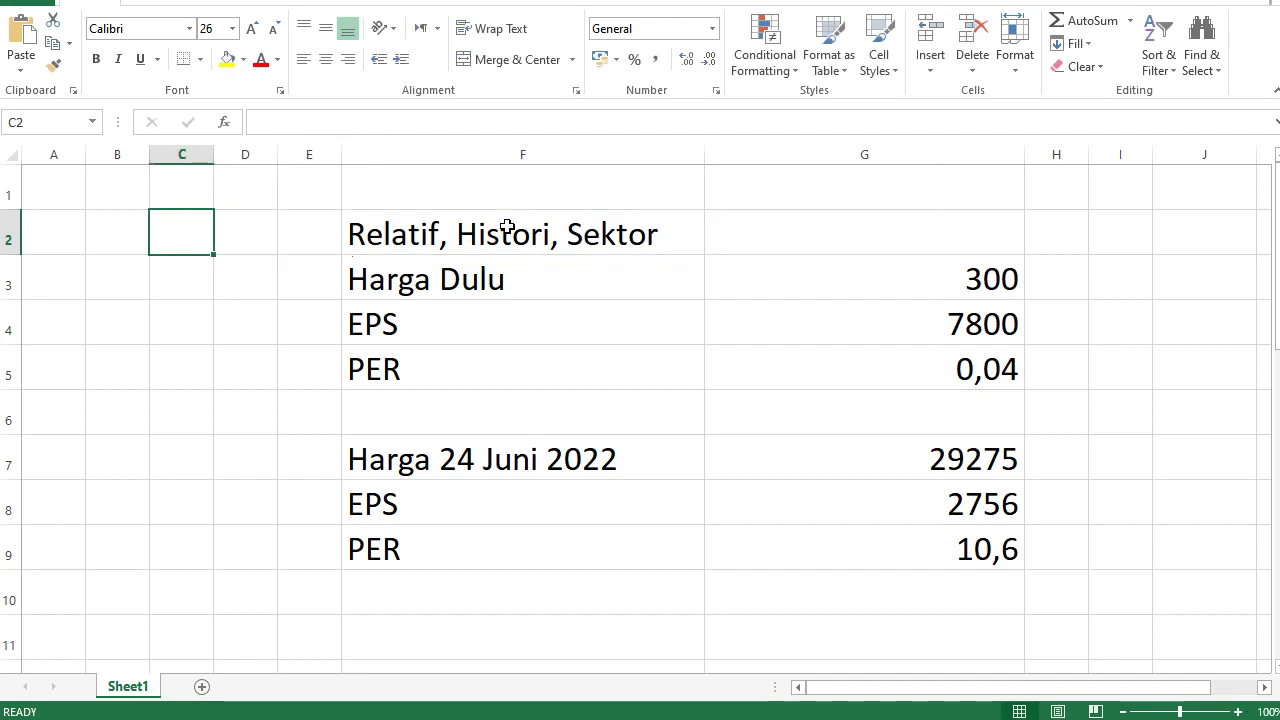
left_click(392, 233)
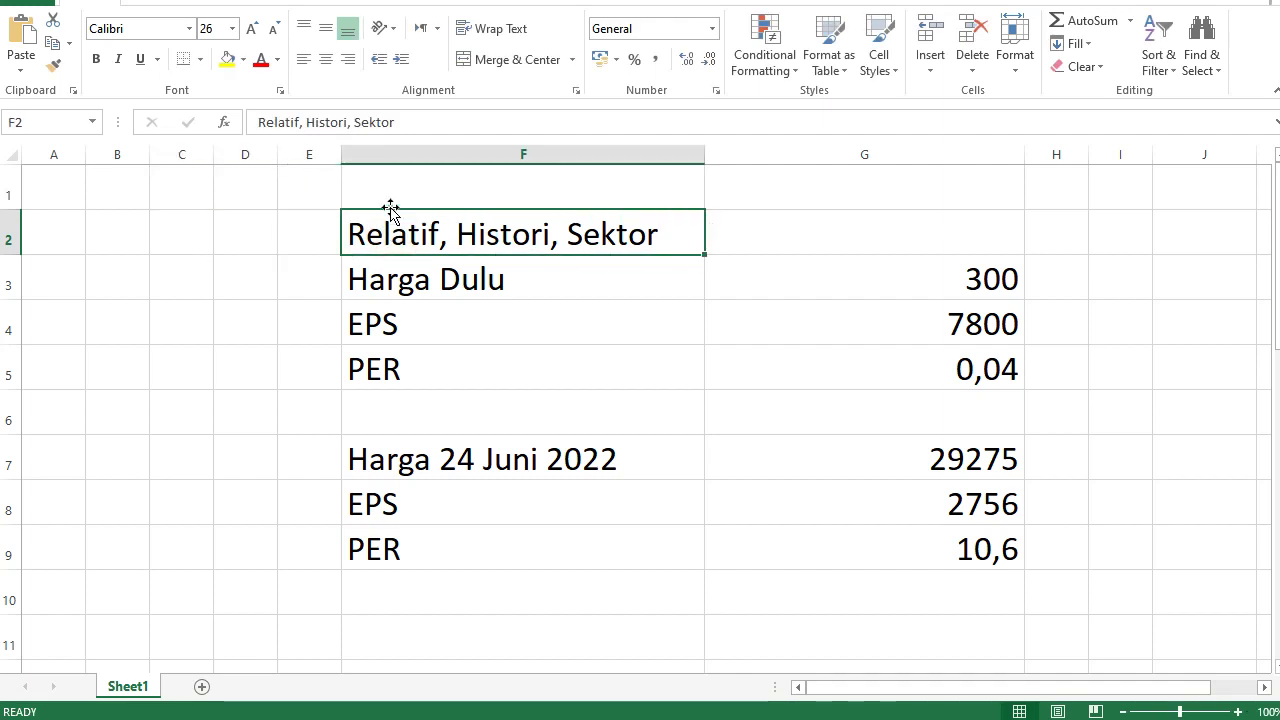
Enter the PER benchmarks 10x, 15x and 20x in cells E1, F1 and G1.
left_click(387, 184)
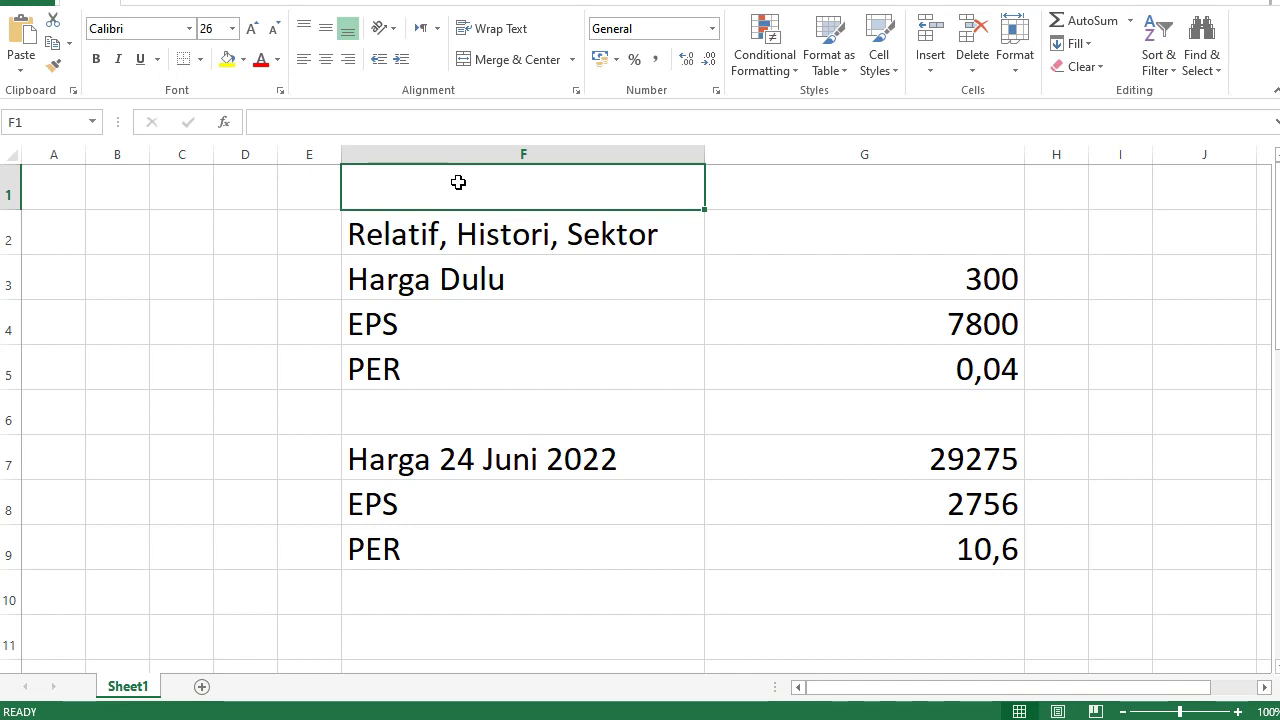
type("15x")
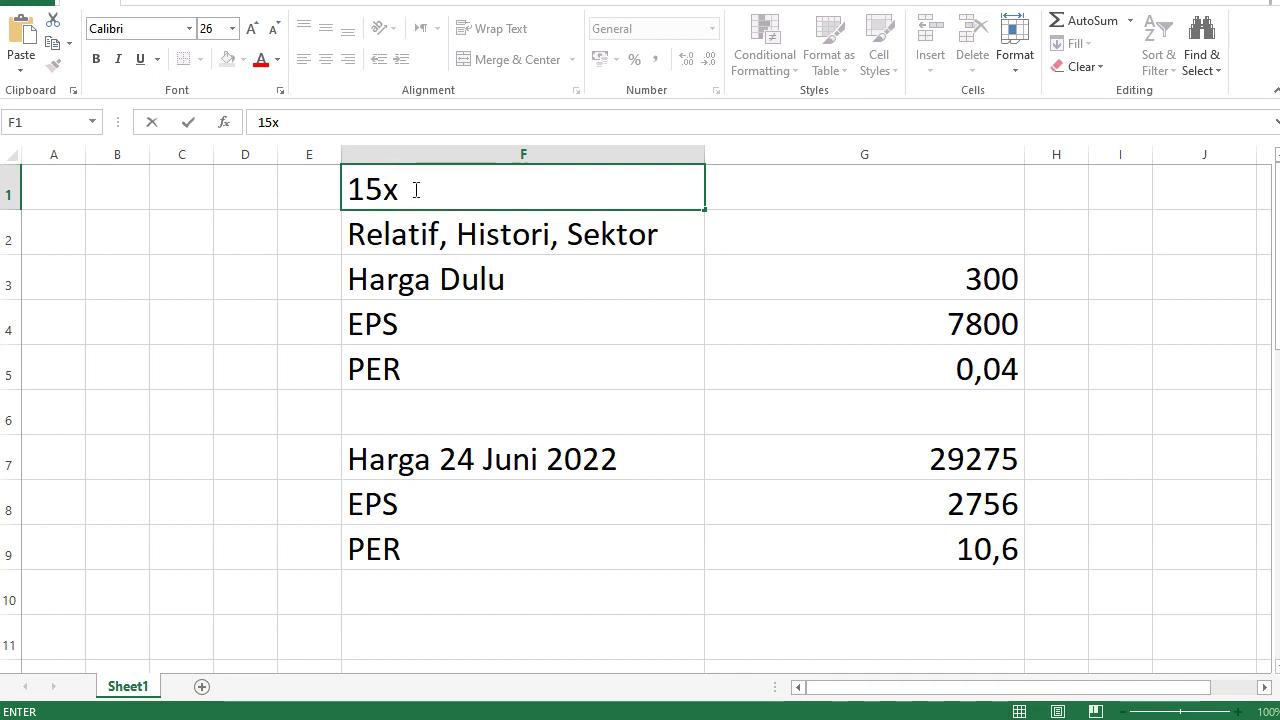
left_click(314, 188)
type("10")
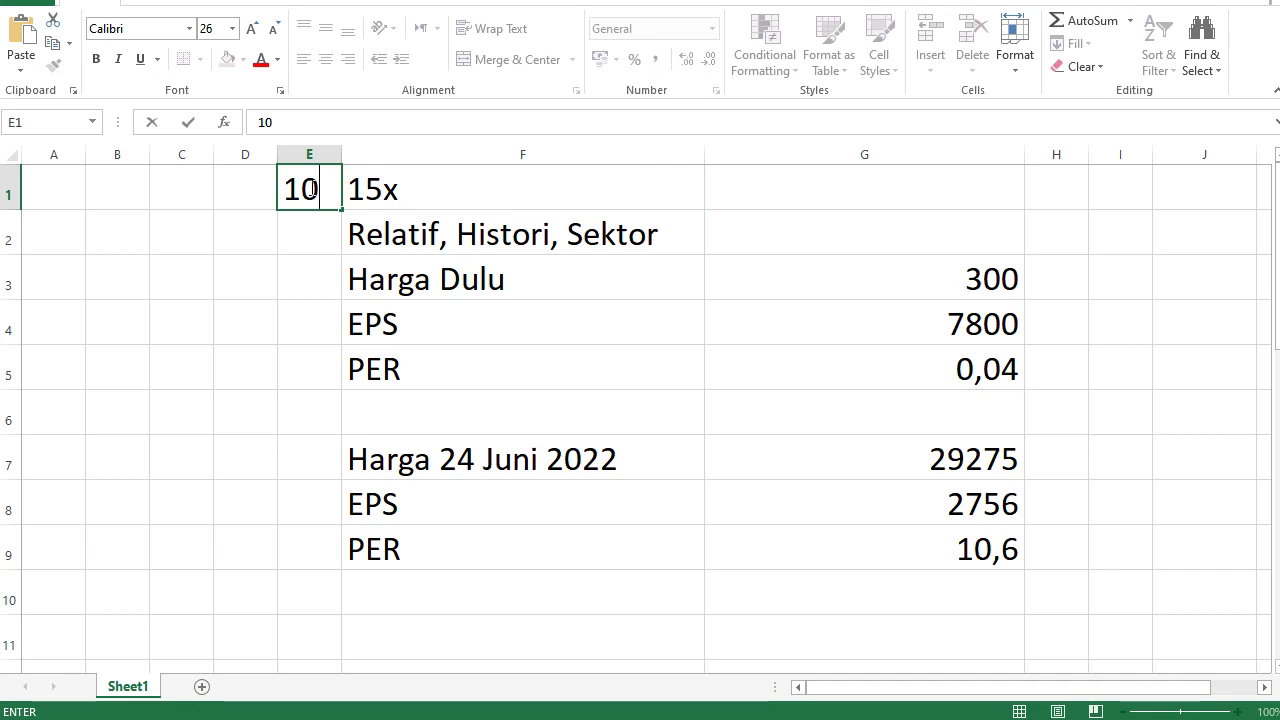
type("x")
left_click(740, 182)
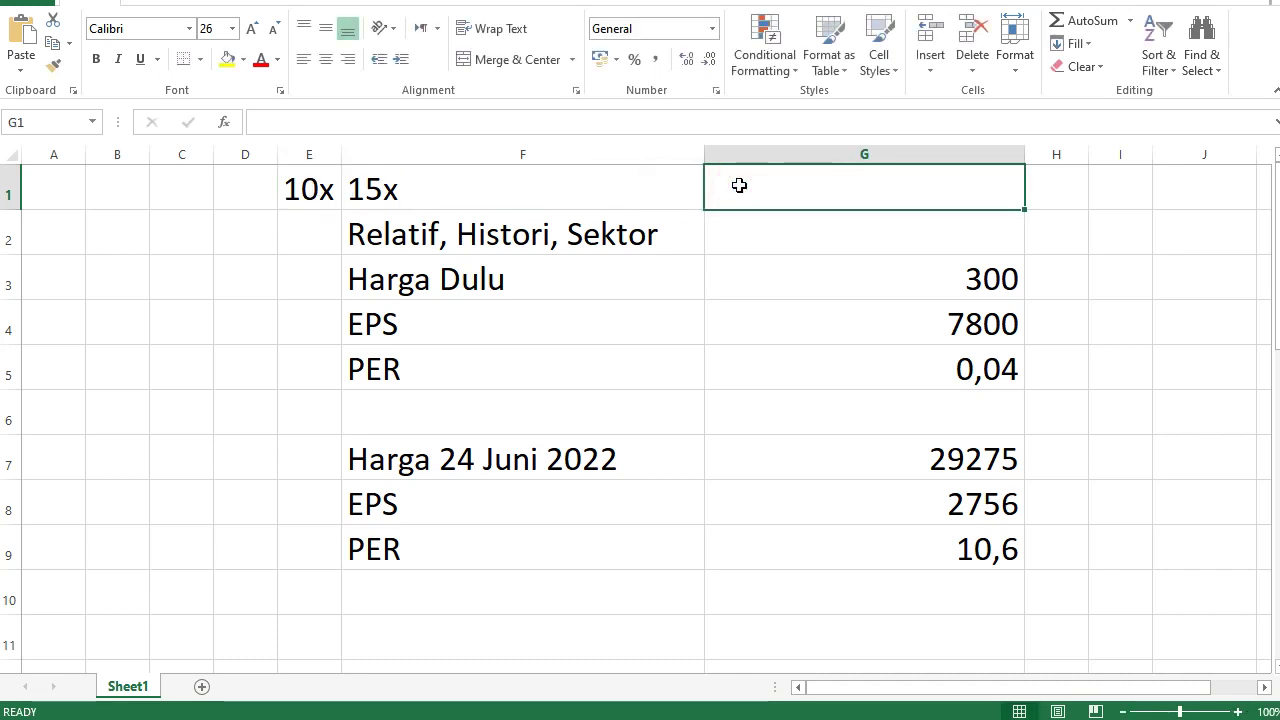
type("20")
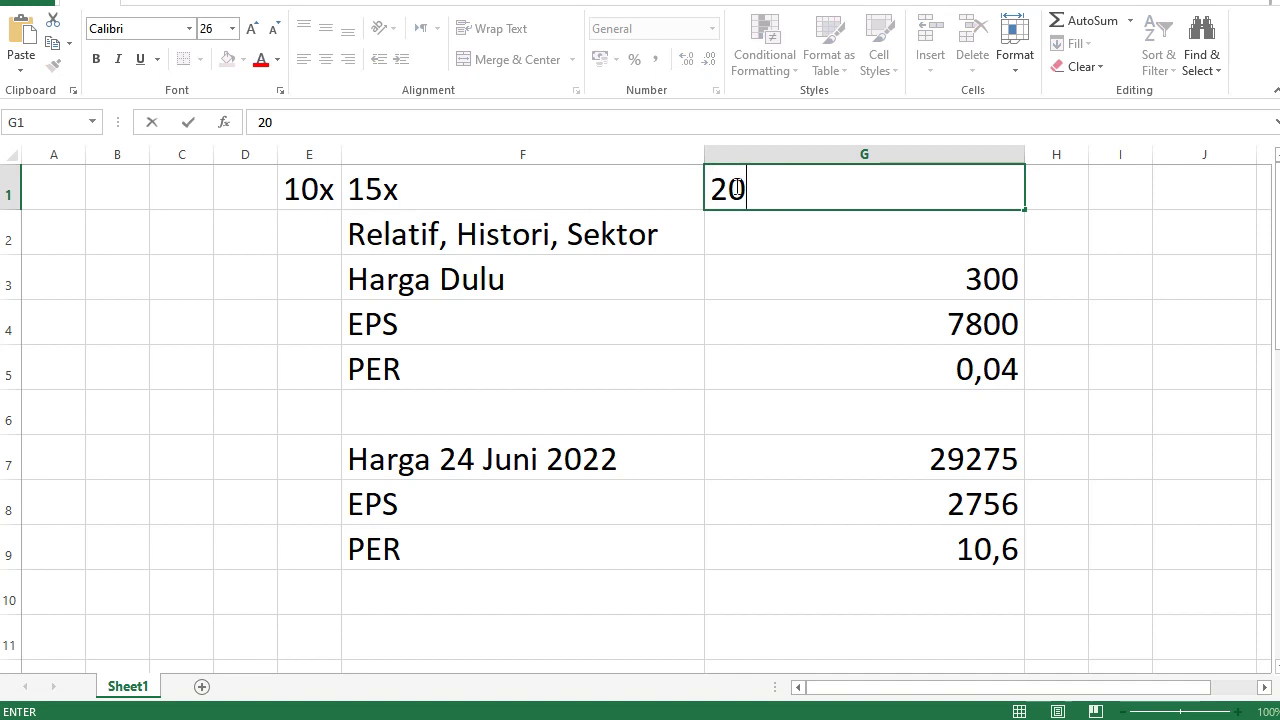
type("x")
left_click(427, 190)
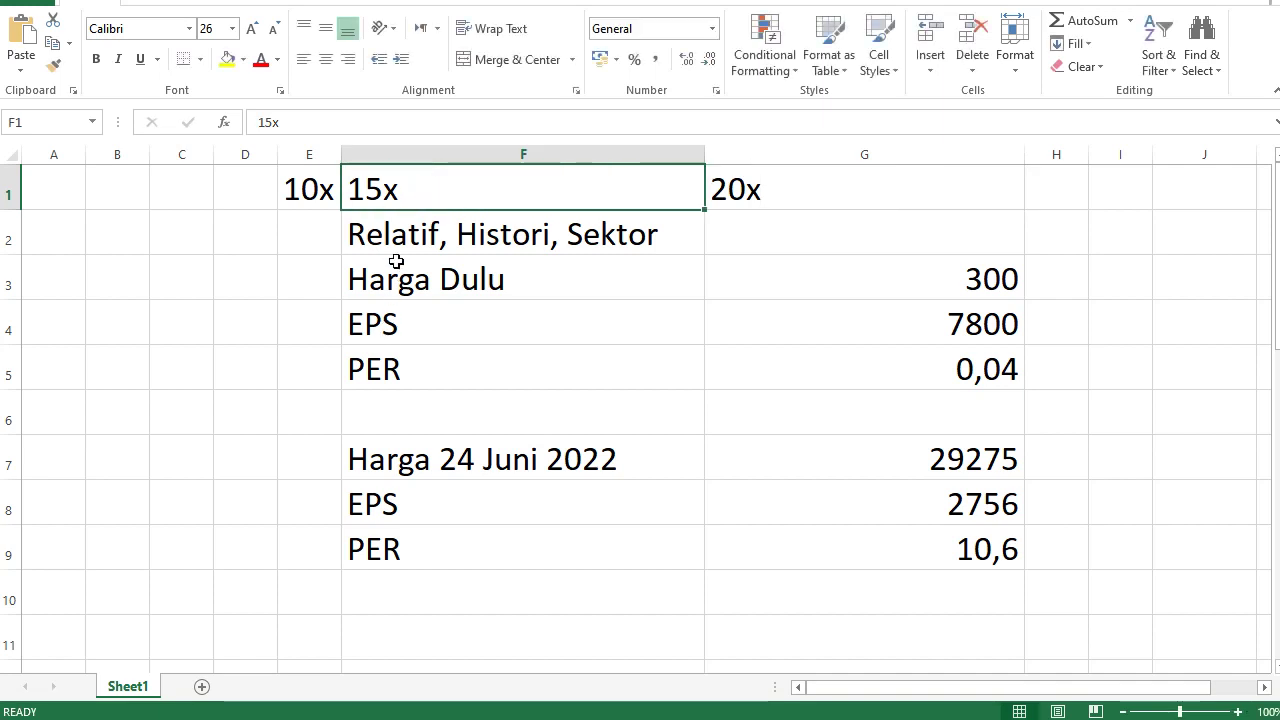
Enter 1x in cell F12, below the 24 Juni 2022 PER block.
scroll(349, 600, "down", 1)
scroll(383, 494, "up", 1)
scroll(380, 545, "down", 1)
left_click(380, 545)
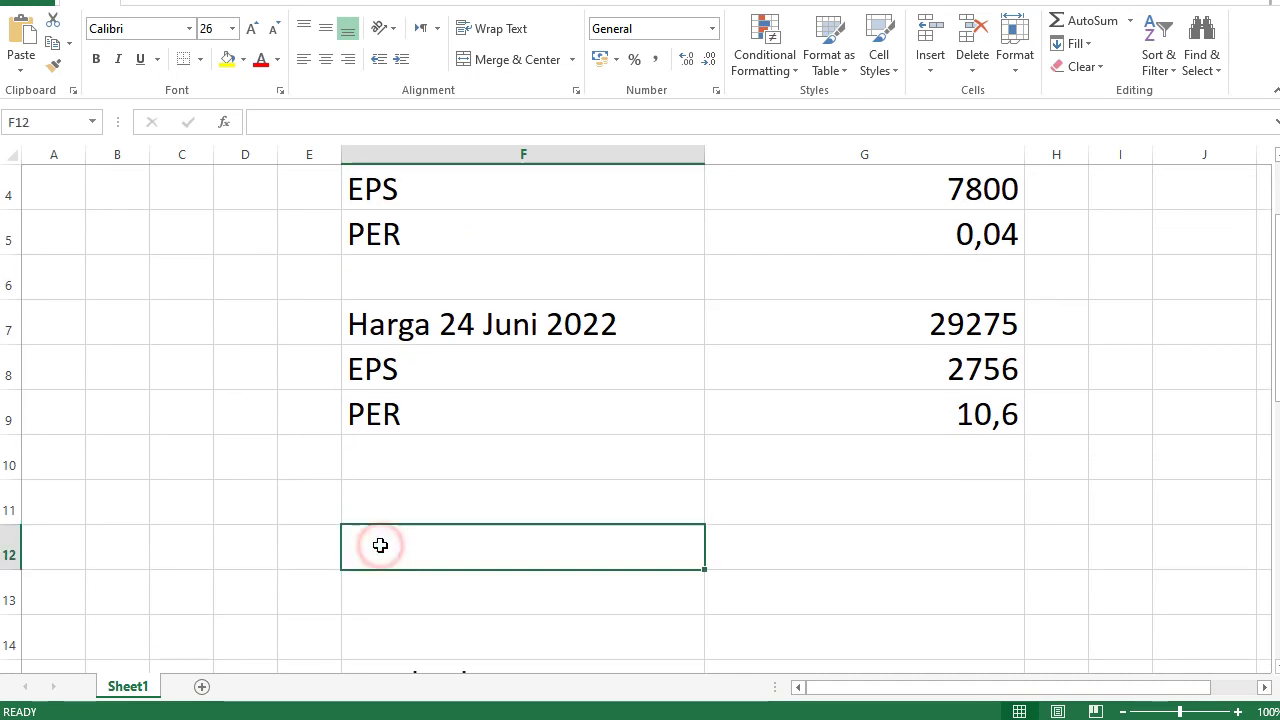
type("1x")
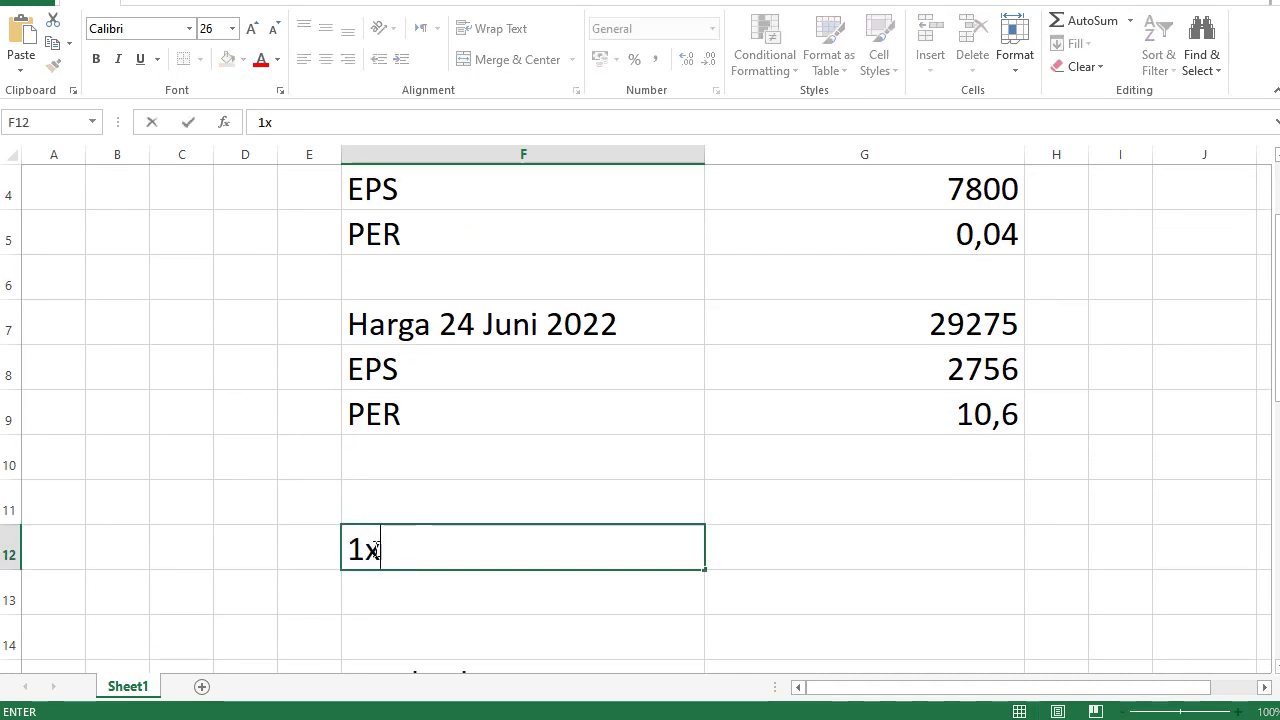
Try to enter 0,5 with a decimal comma in cell E12.
left_click(312, 553)
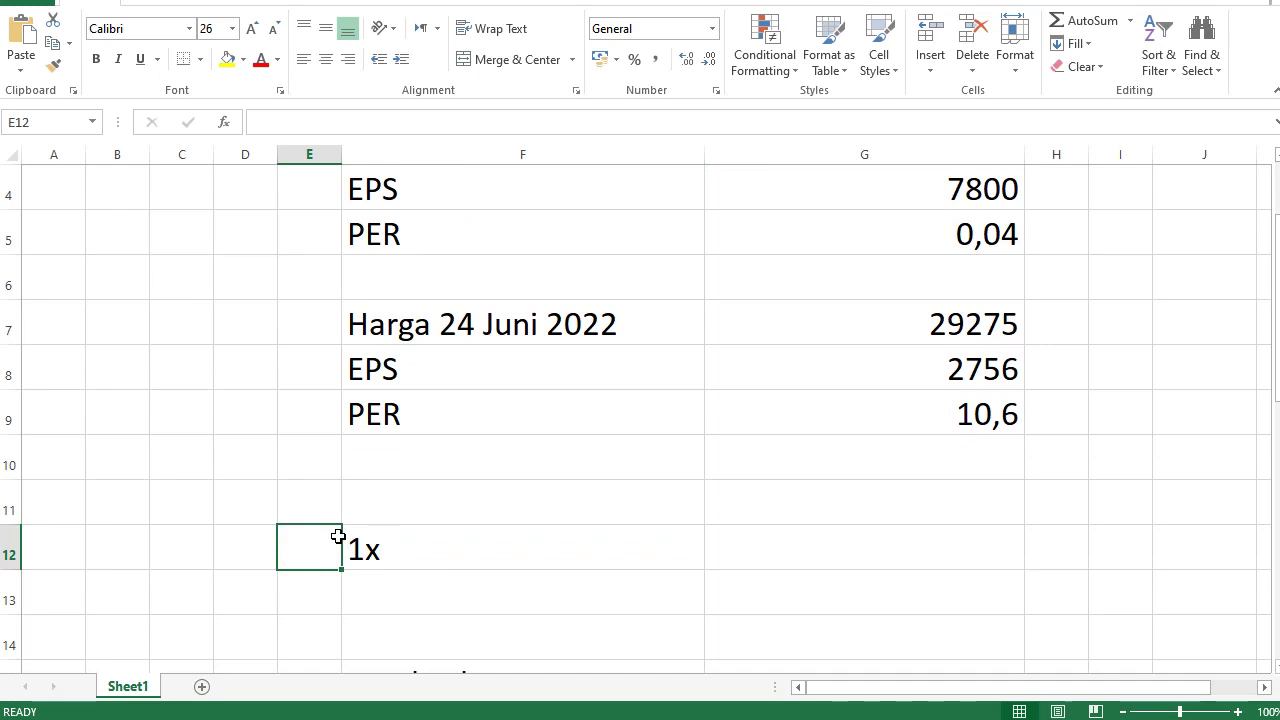
type("0,5")
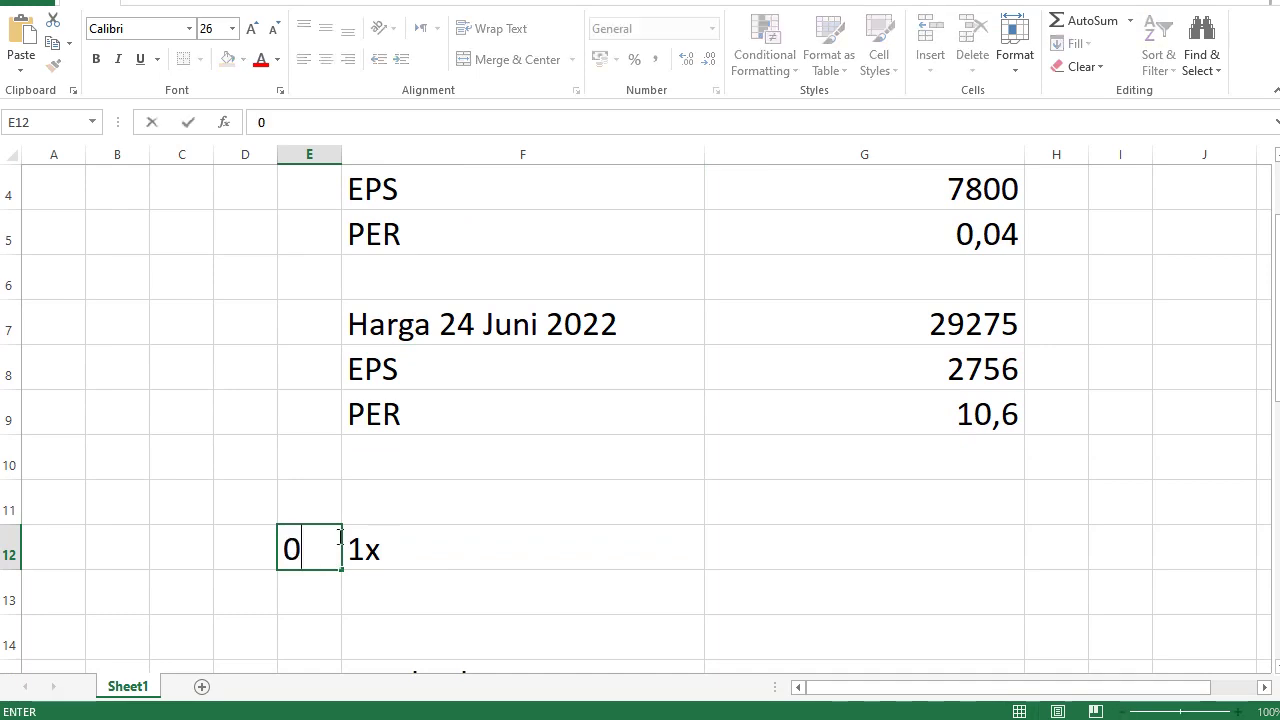
left_click(722, 553)
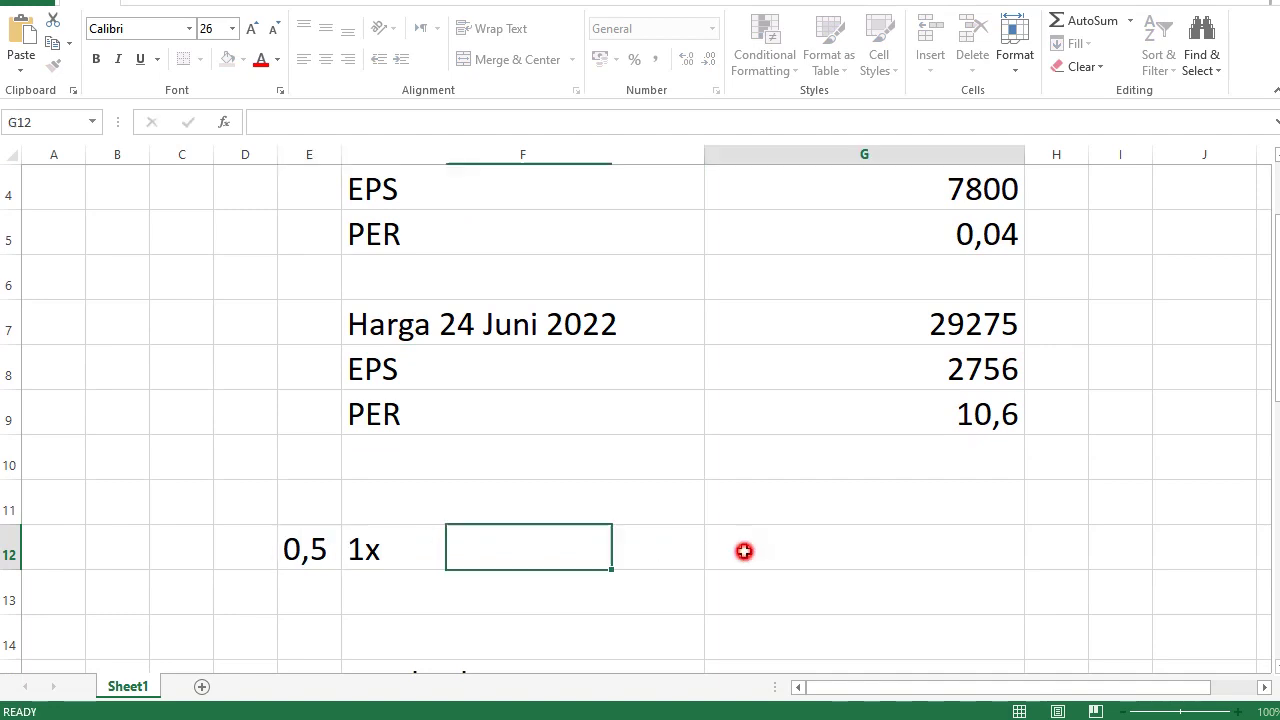
left_click(314, 540)
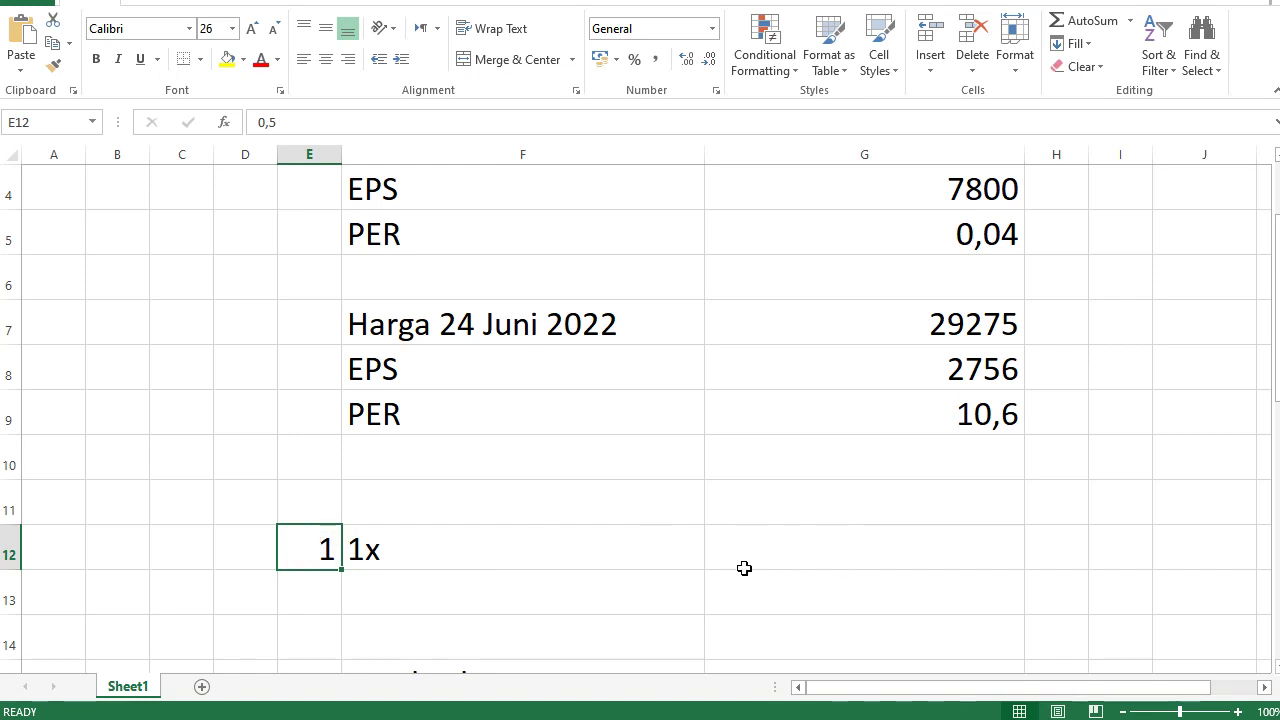
type("0")
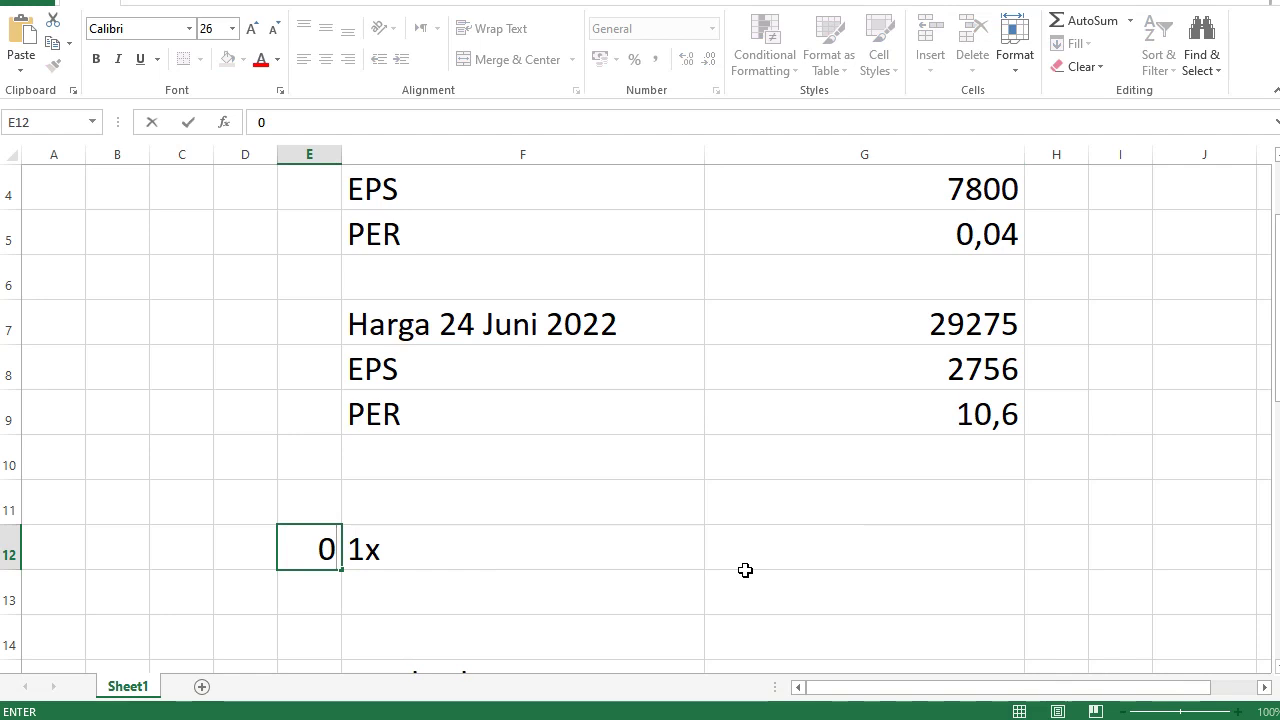
type(",5")
key("Return")
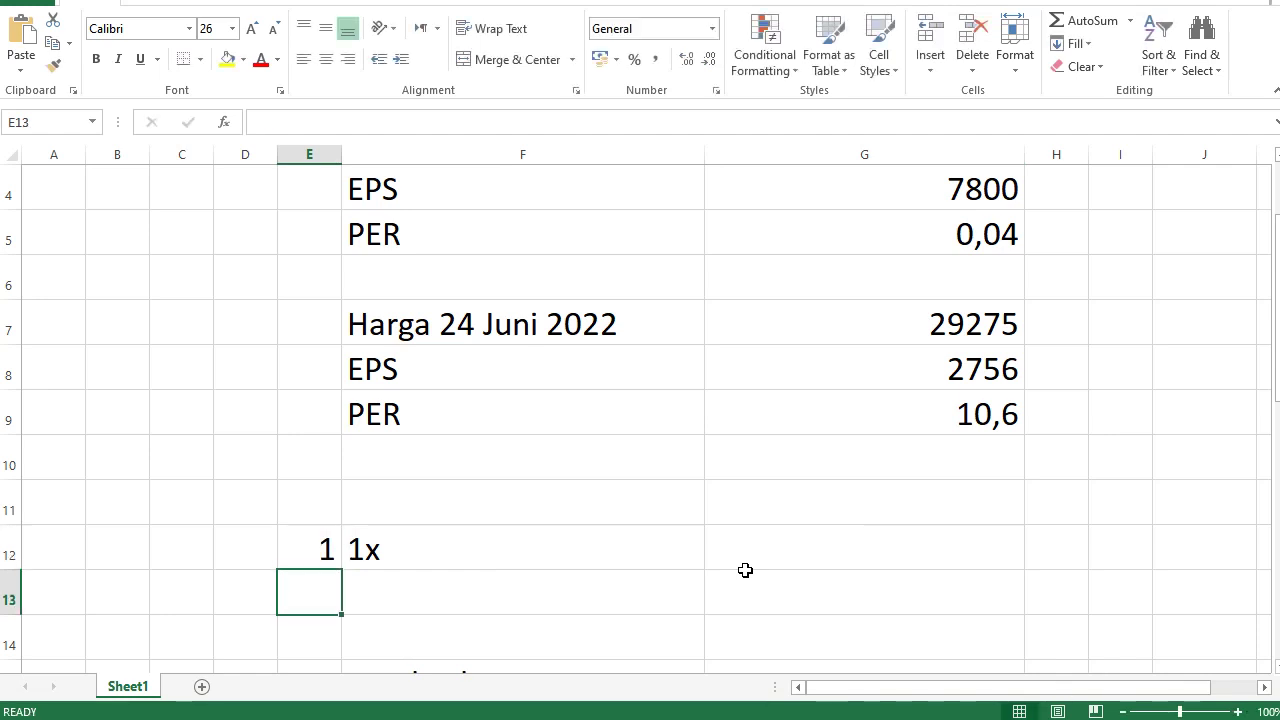
key("Up")
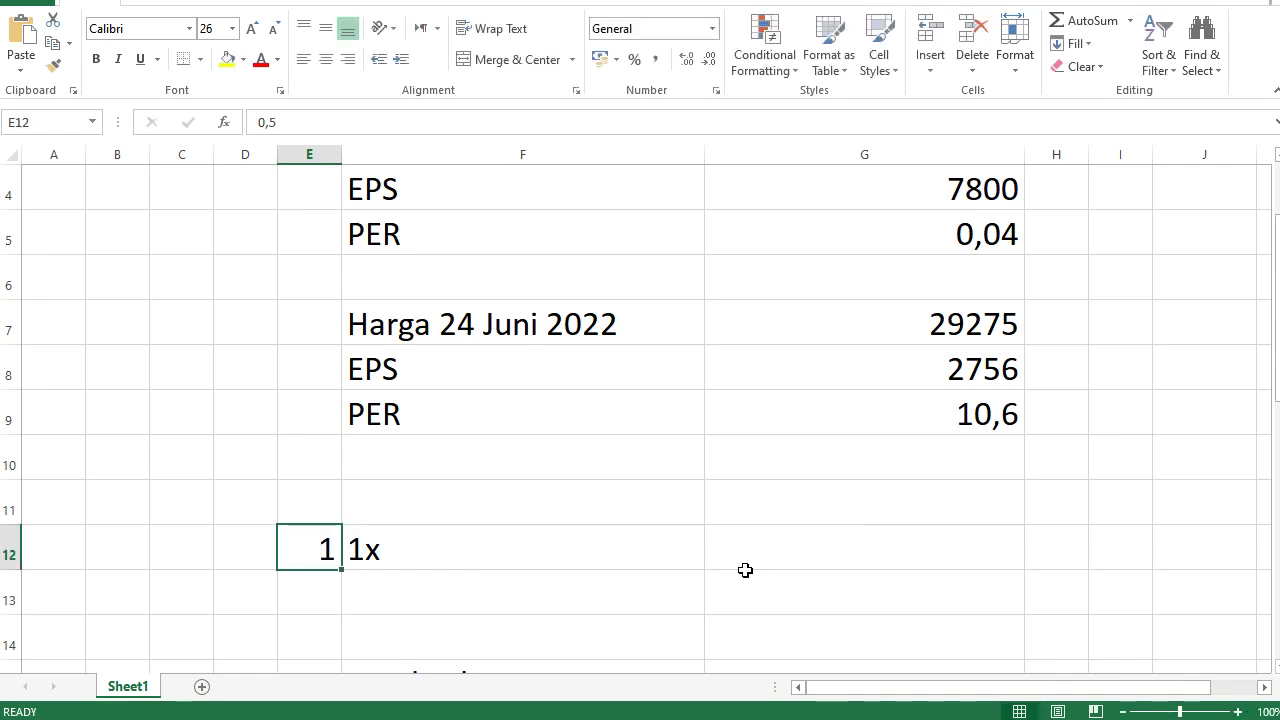
Set cell E12 to 0.5, written with a decimal point.
type("0.5")
key("Return")
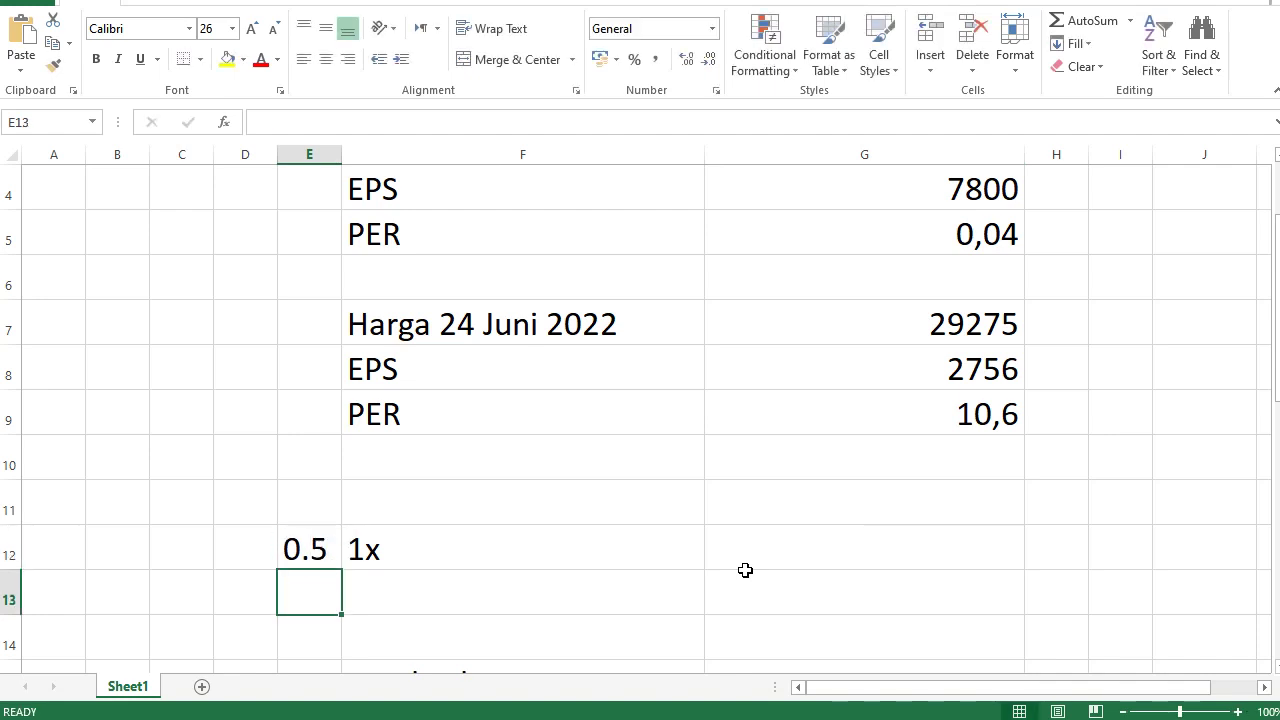
left_click(322, 552)
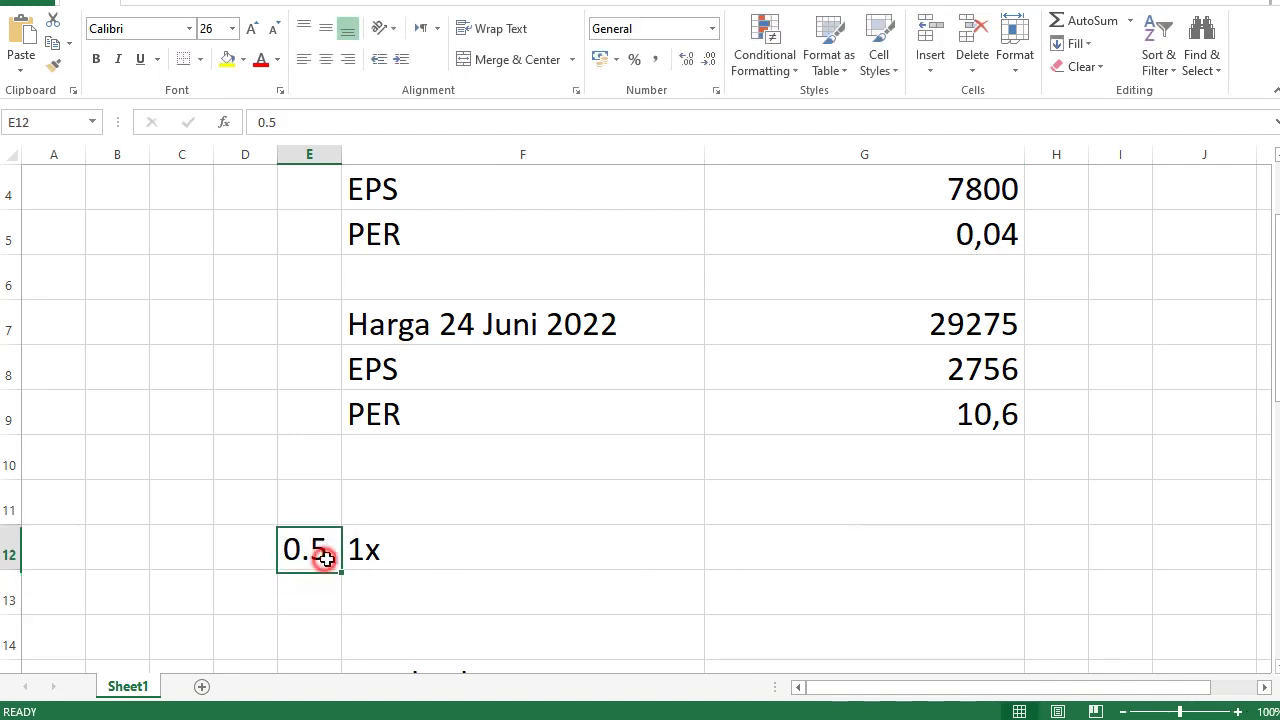
Enter 1.5 in cell G12 to complete the row of benchmark multiples.
left_click(757, 547)
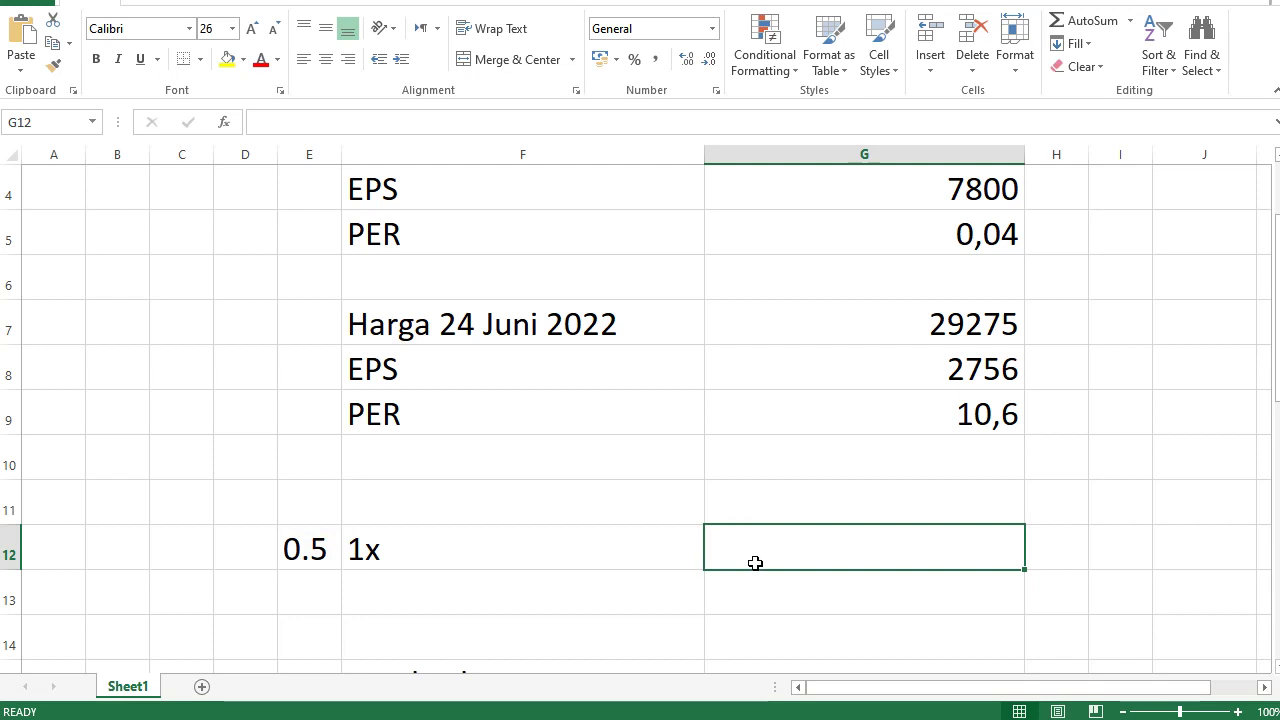
type("1")
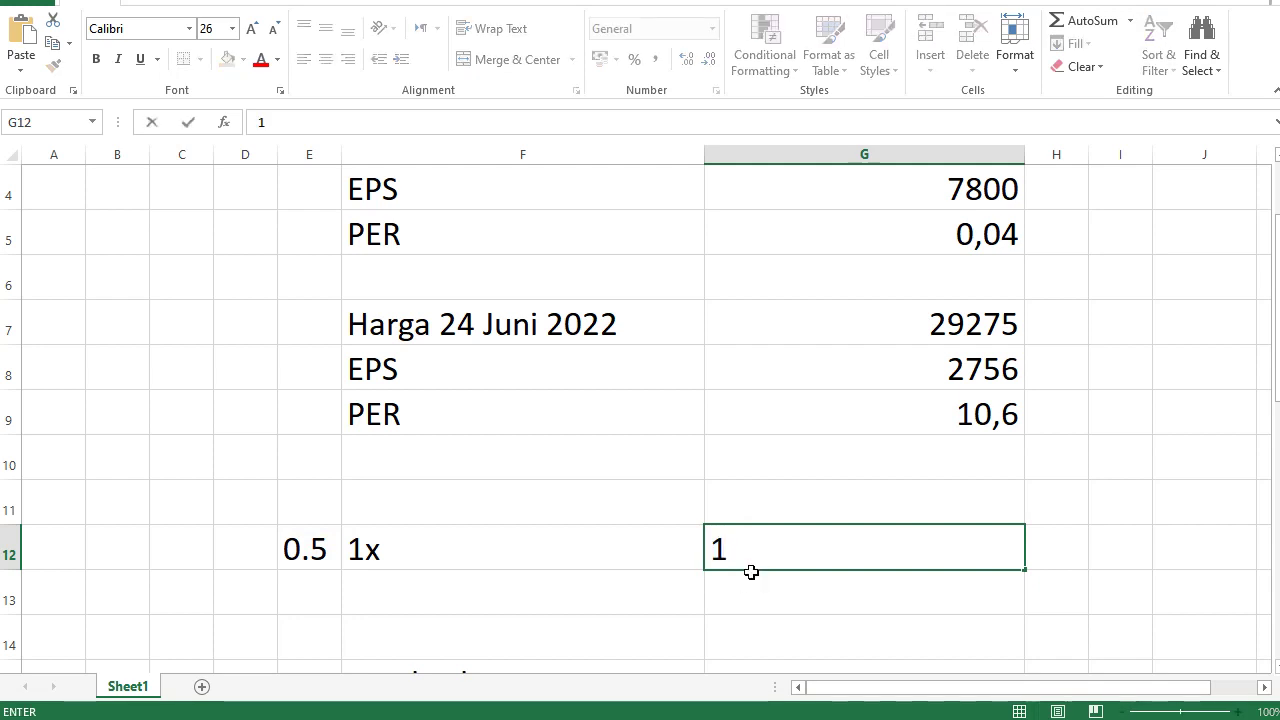
type(",")
key("BackSpace")
type(".5")
key("Return")
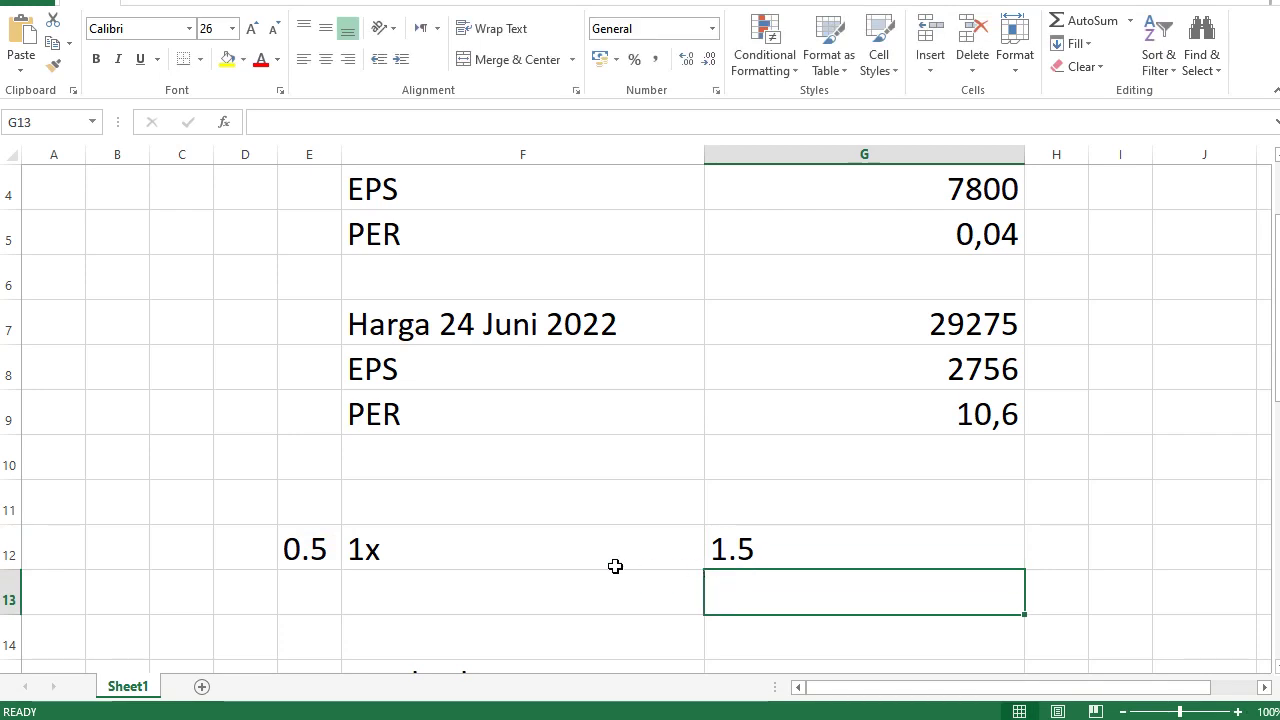
Label the row of 0.5, 1x and 1.5 multiples as PBV in cell D12 and compare it with the PER benchmarks in row 1.
left_click(239, 549)
type("PBV")
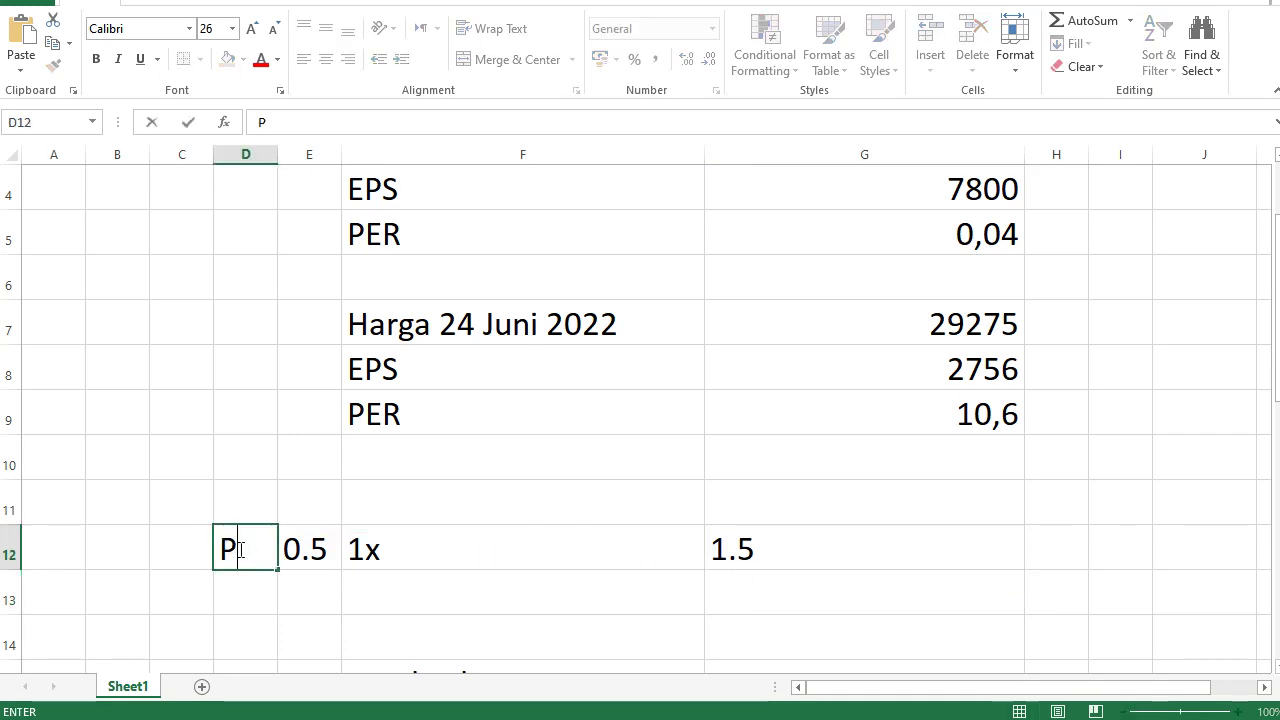
scroll(411, 473, "up", 1)
scroll(415, 477, "down", 2)
scroll(423, 460, "up", 2)
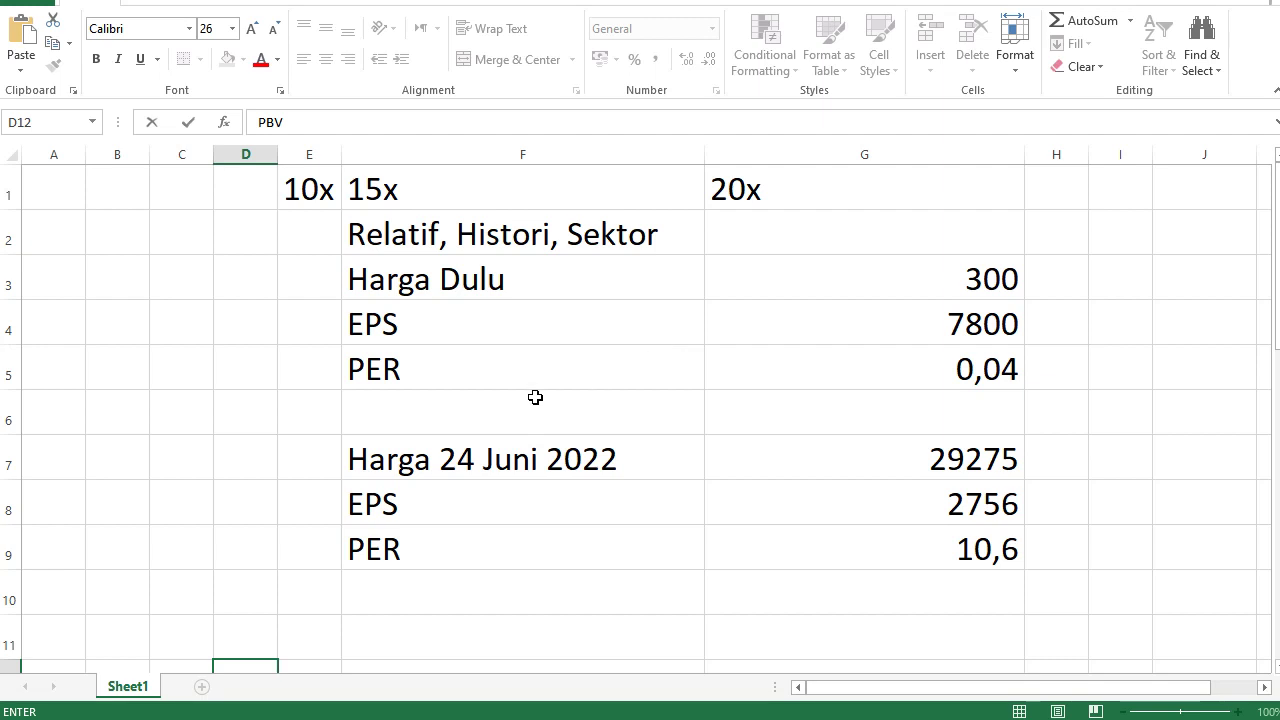
Enter the example values 300 in cell I4 and 1500 in cell I5, beside the Harga Dulu block.
scroll(534, 397, "down", 1)
scroll(531, 391, "up", 1)
left_click(1069, 331)
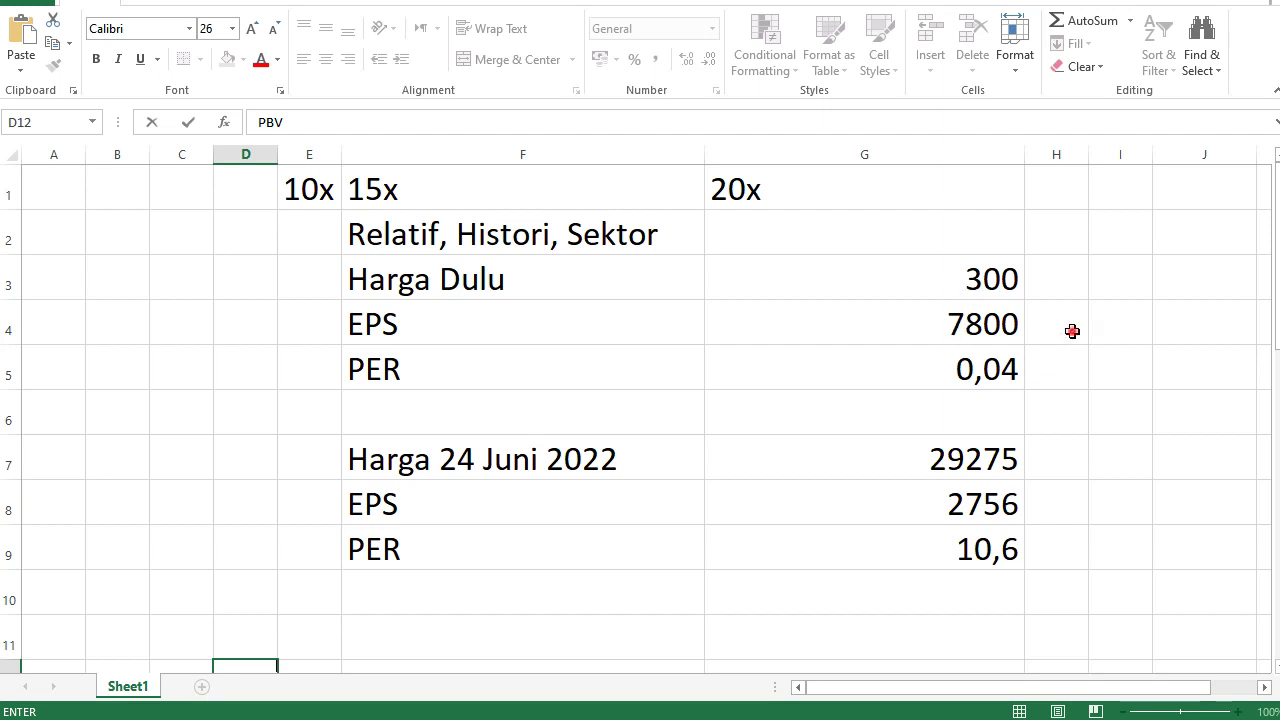
left_click(1127, 322)
type("300")
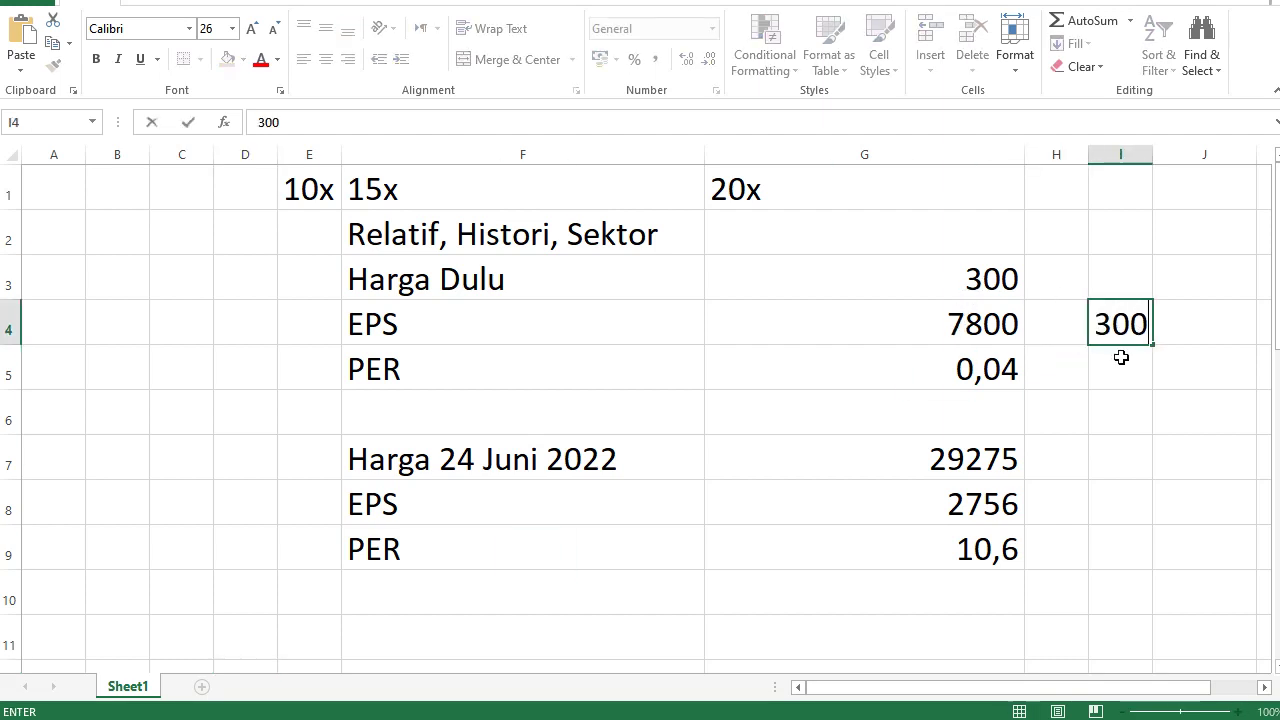
key("Return")
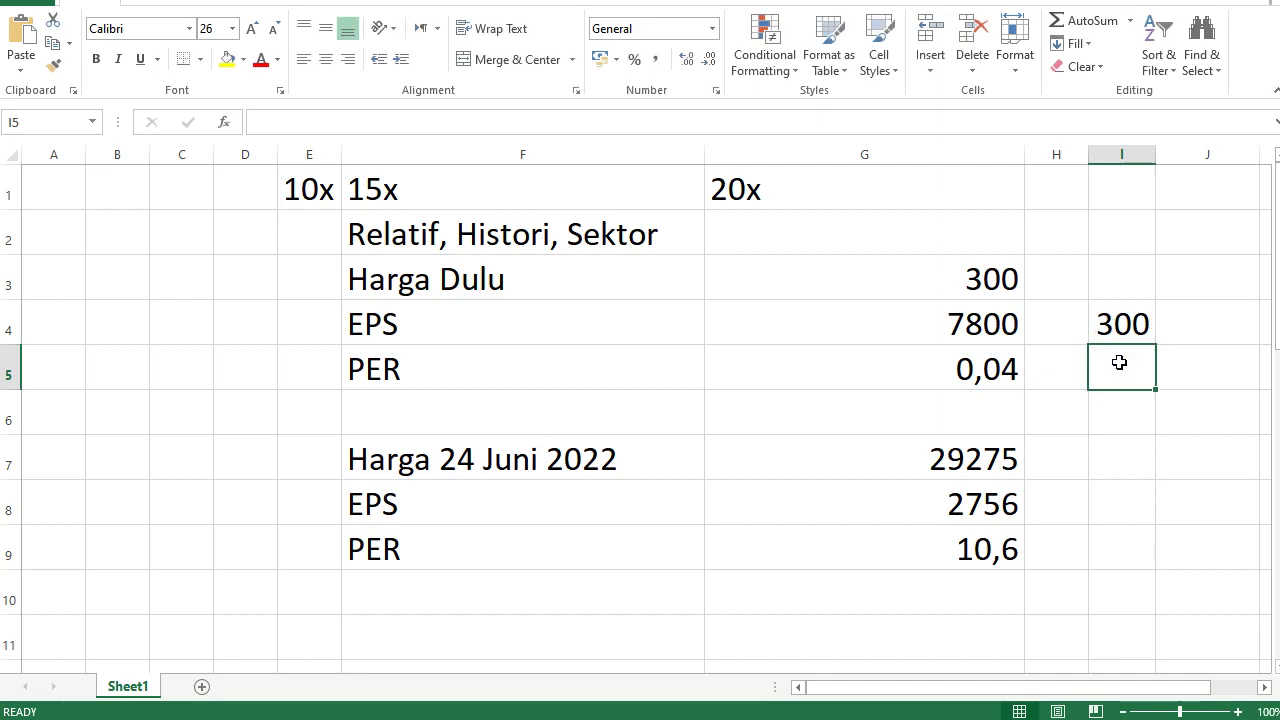
type("1500")
left_click(1114, 404)
left_click(1140, 376)
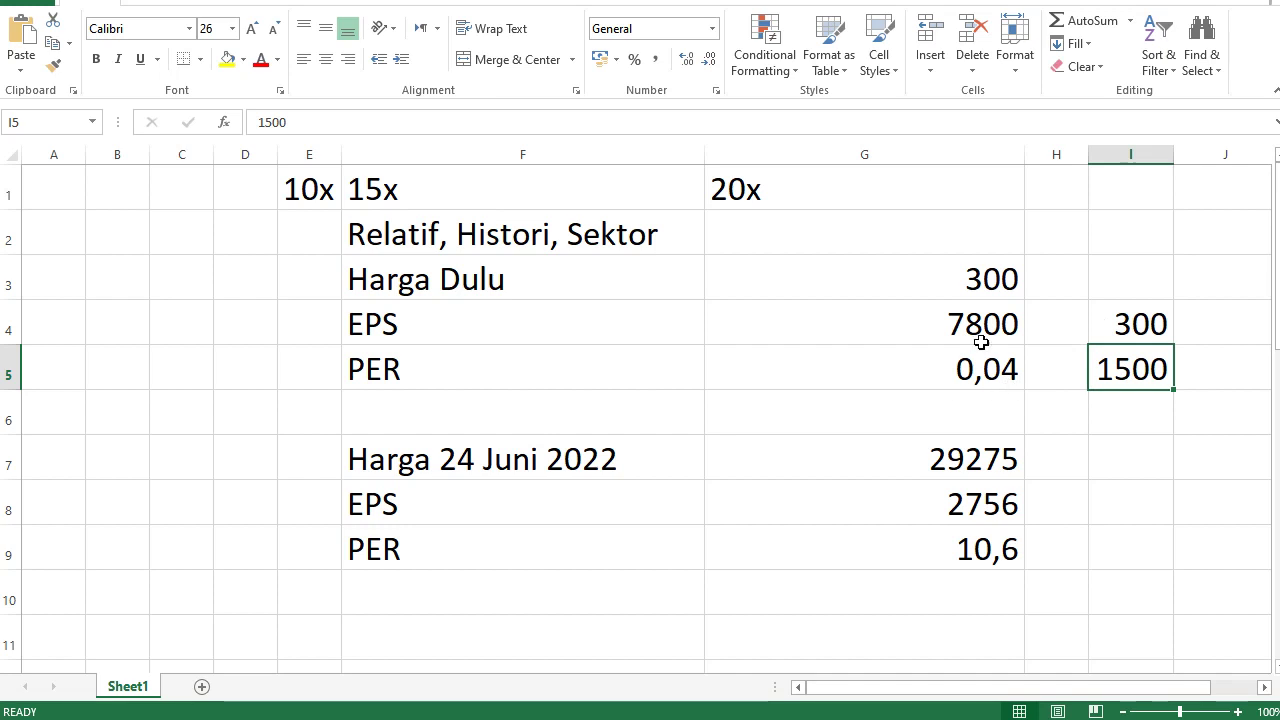
Review the Harga Dulu, EPS and PER figures in F3:G5 and the valuation approaches noted in F2.
left_click_drag(440, 278, 946, 368)
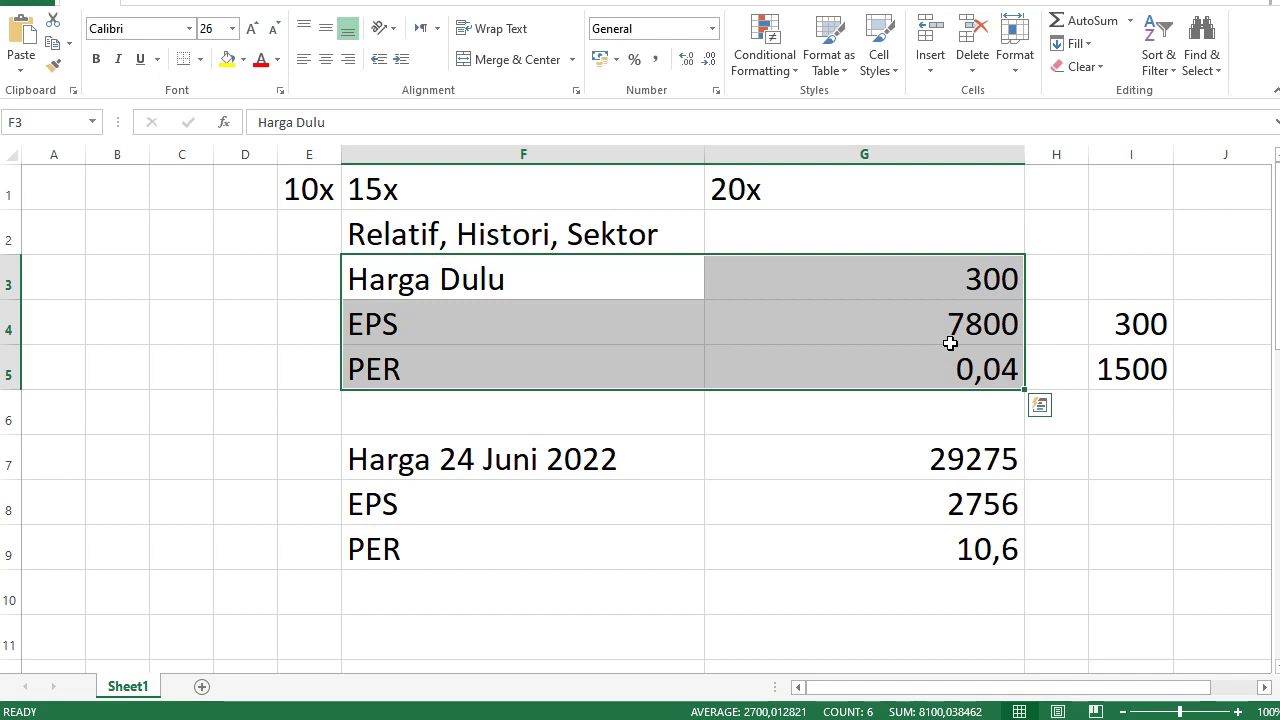
left_click(495, 293)
left_click(957, 286)
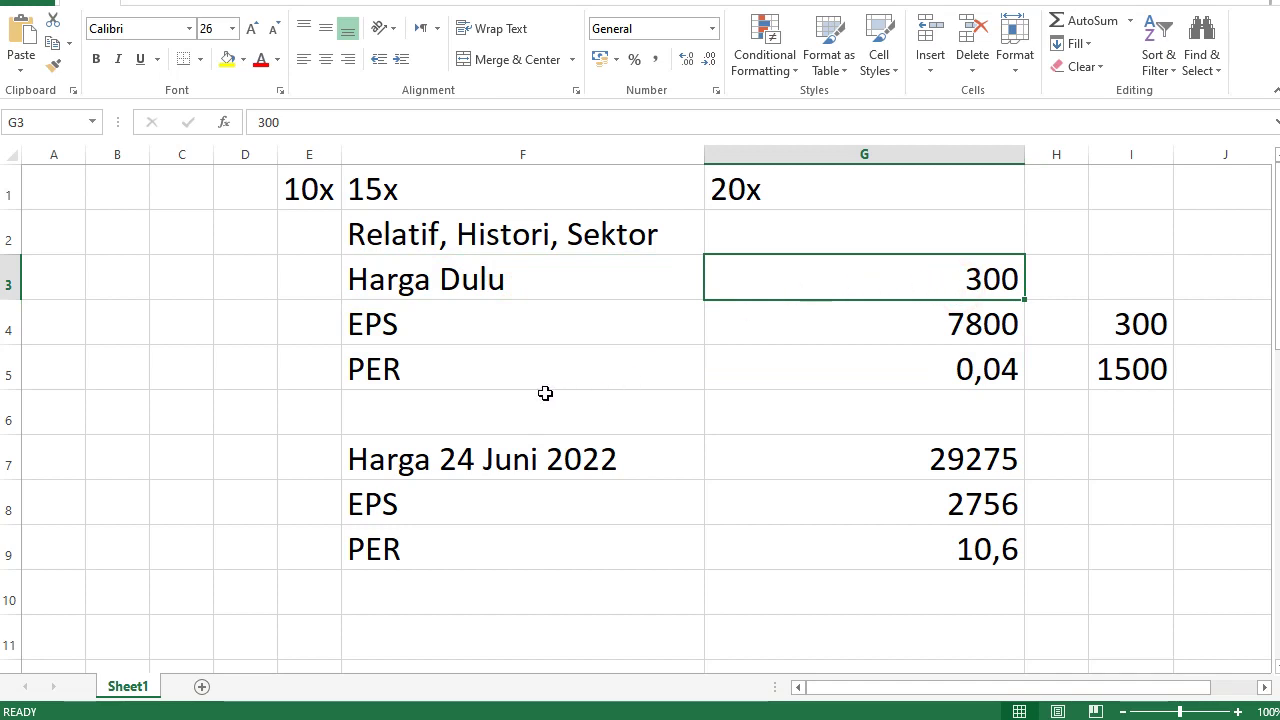
left_click(466, 411)
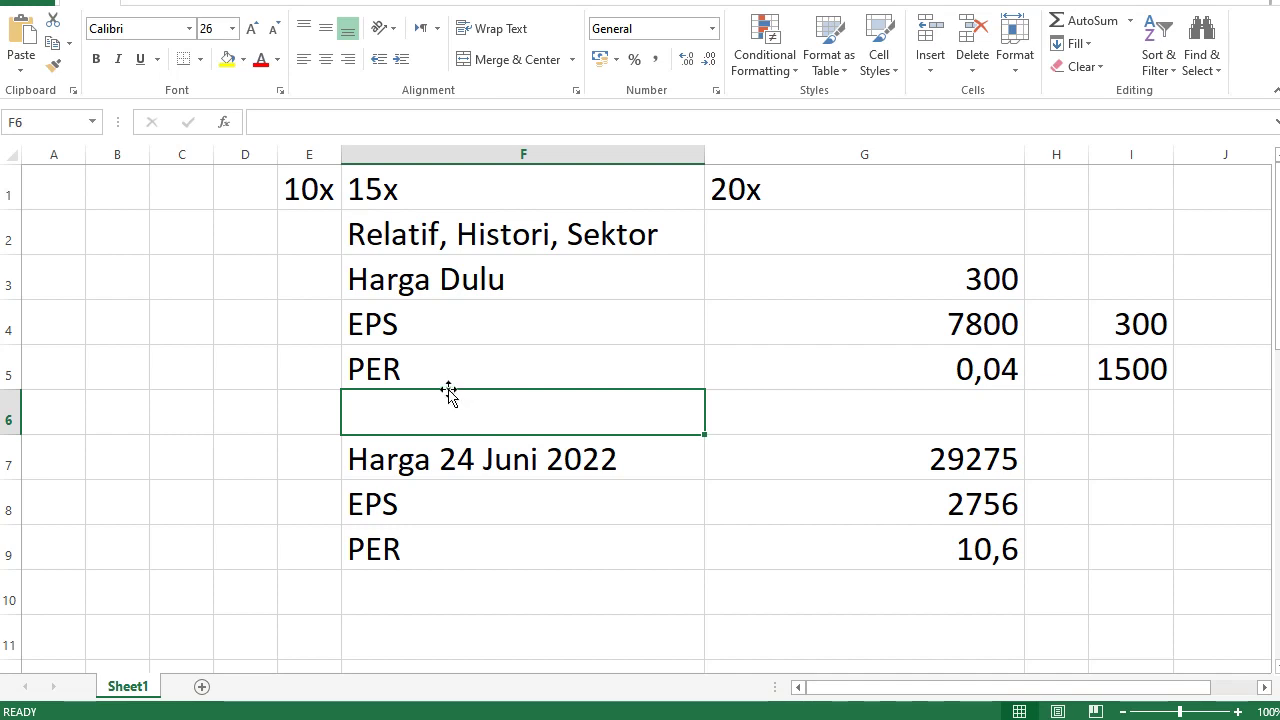
left_click(378, 229)
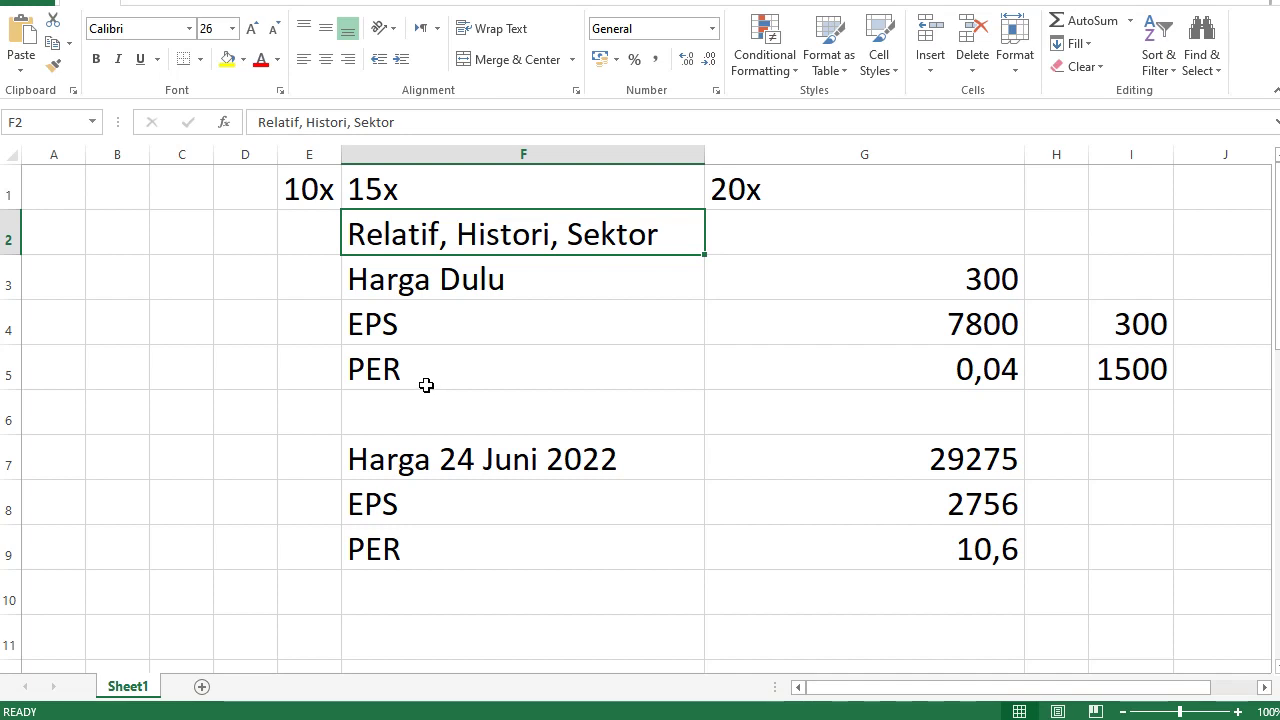
left_click(330, 366)
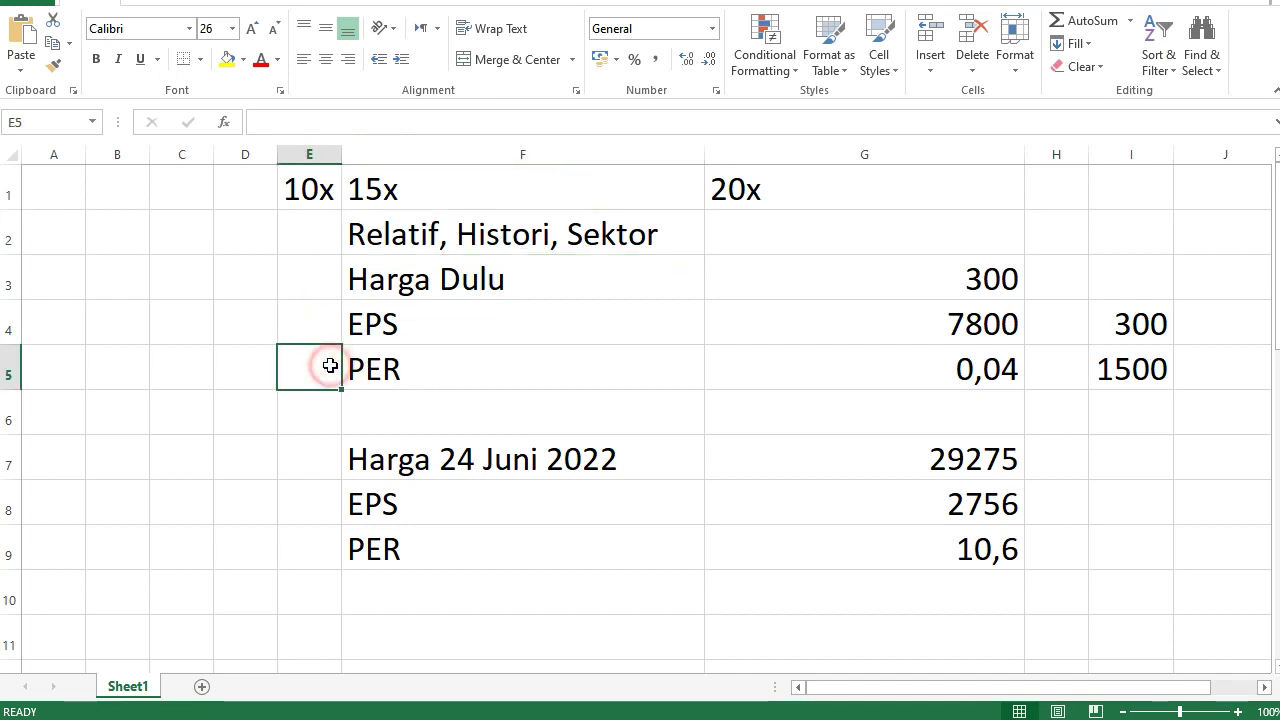